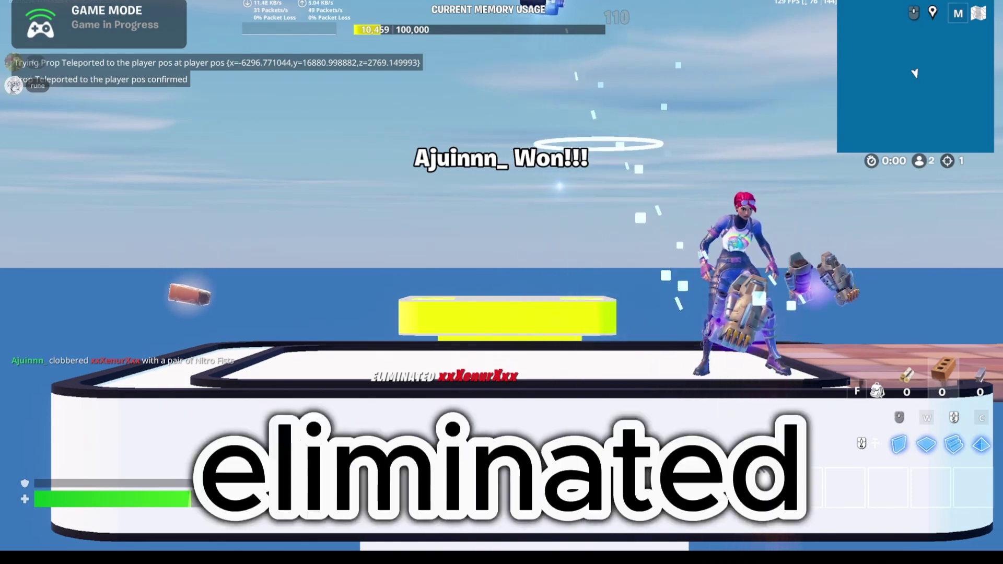
{"action": "key", "text": "b"}
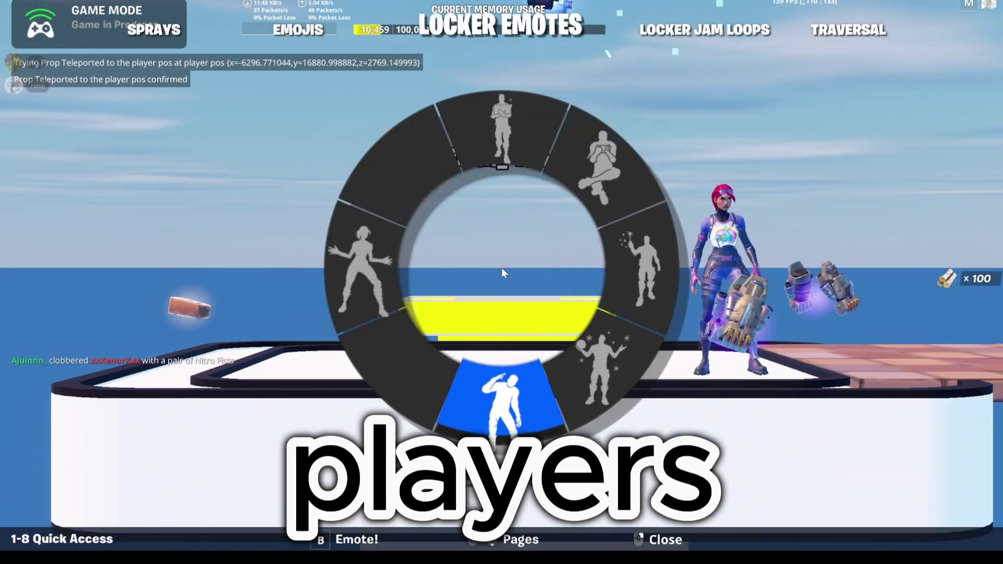
{"action": "key", "text": "Escape"}
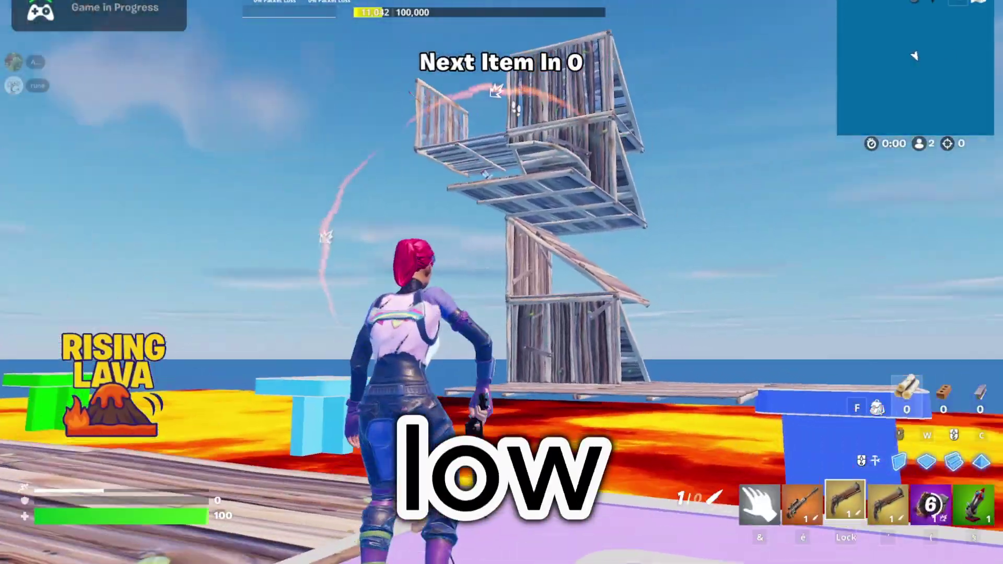
{"action": "right_click", "coordinate": [502, 267]}
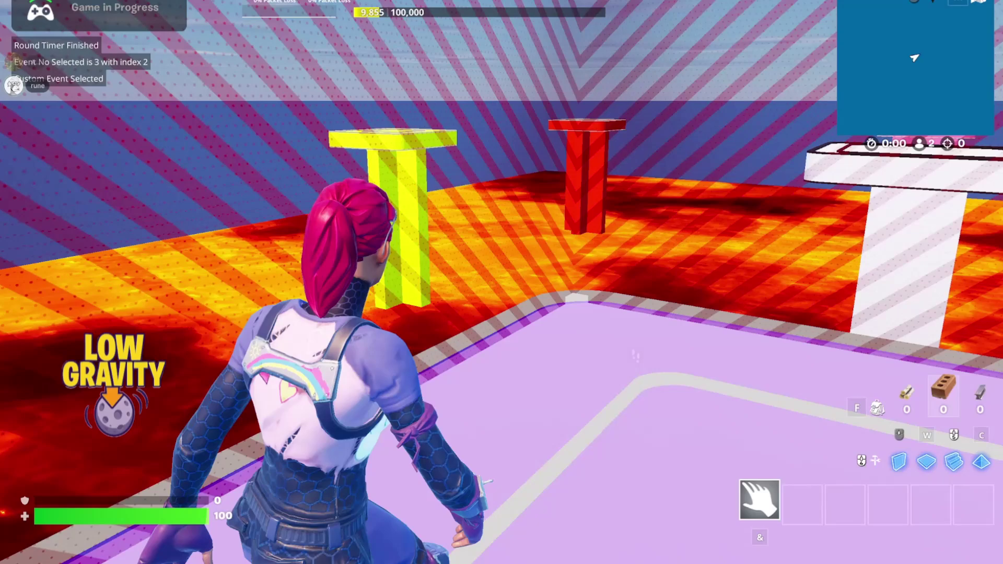
{"action": "key", "text": "q"}
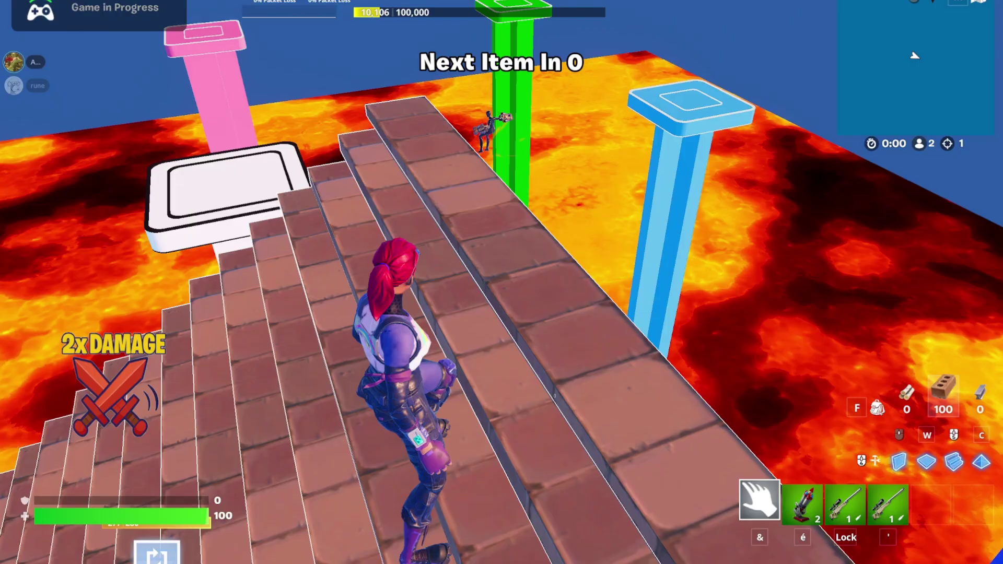
{"action": "key", "text": "w"}
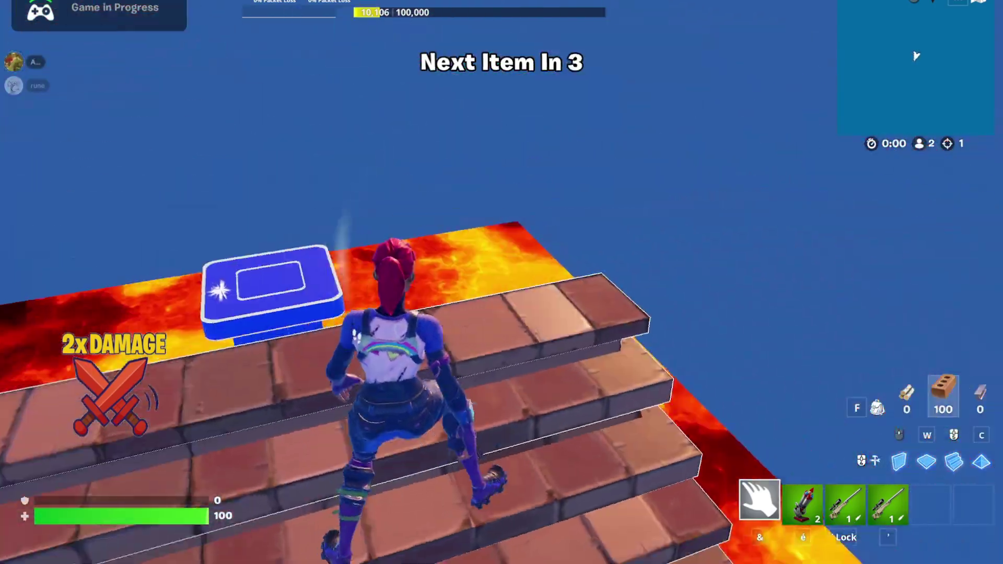
{"action": "key", "text": "z"}
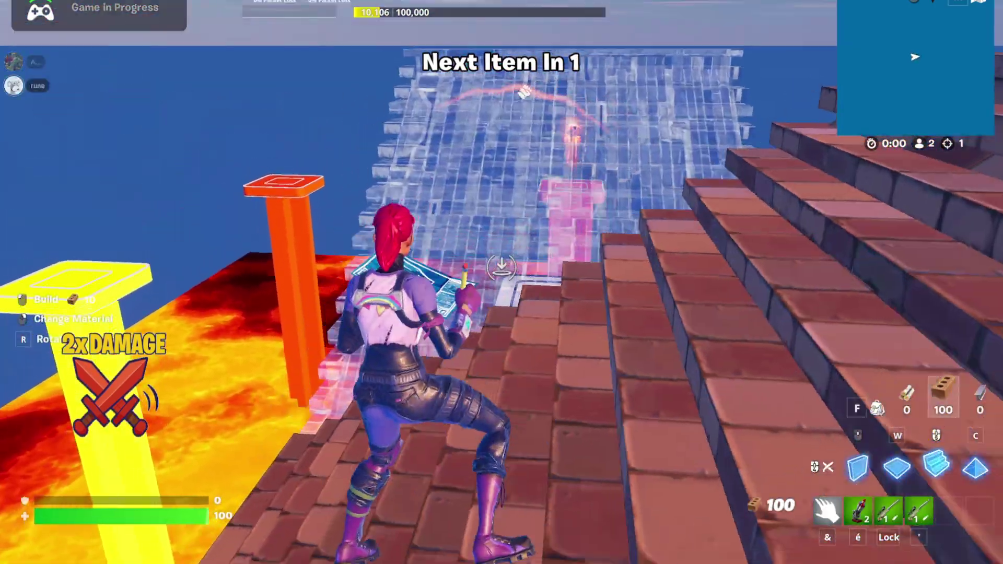
{"action": "left_click", "coordinate": [501, 282]}
{"action": "key", "text": "z"}
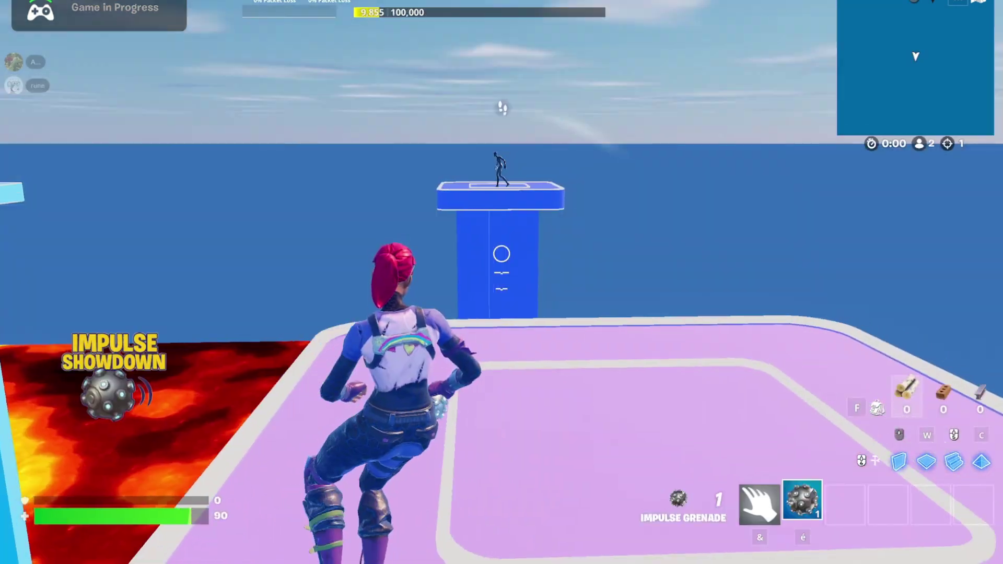
{"action": "key", "text": "d"}
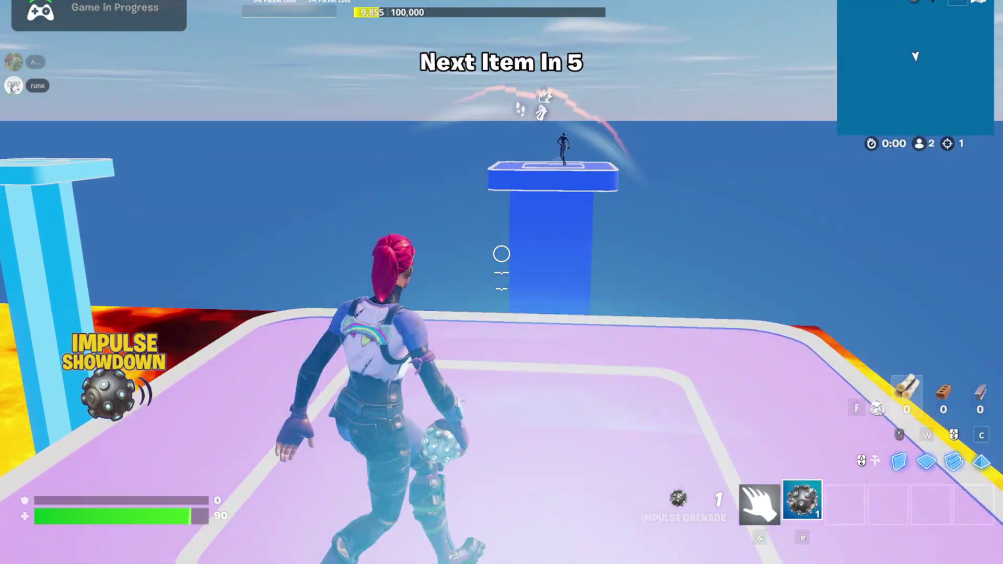
{"action": "key", "text": "z"}
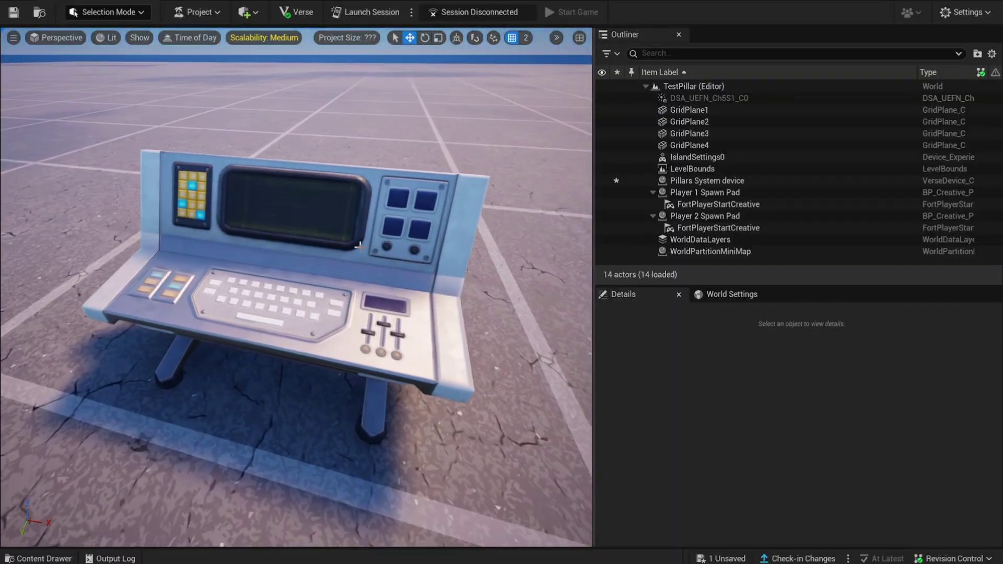
Select the Pillars System device and add four elements to its AllEvents array
{"action": "left_click", "coordinate": [478, 229]}
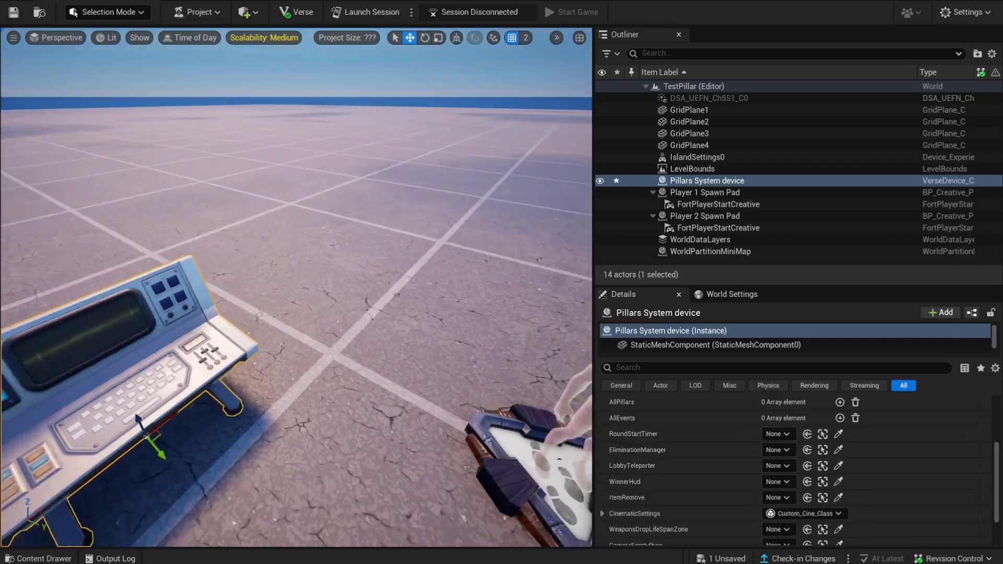
{"action": "right_click_drag", "start_coordinate": [296, 287], "coordinate": [208, 259]}
{"action": "scroll", "coordinate": [703, 492], "scroll_direction": "down", "scroll_amount": 3}
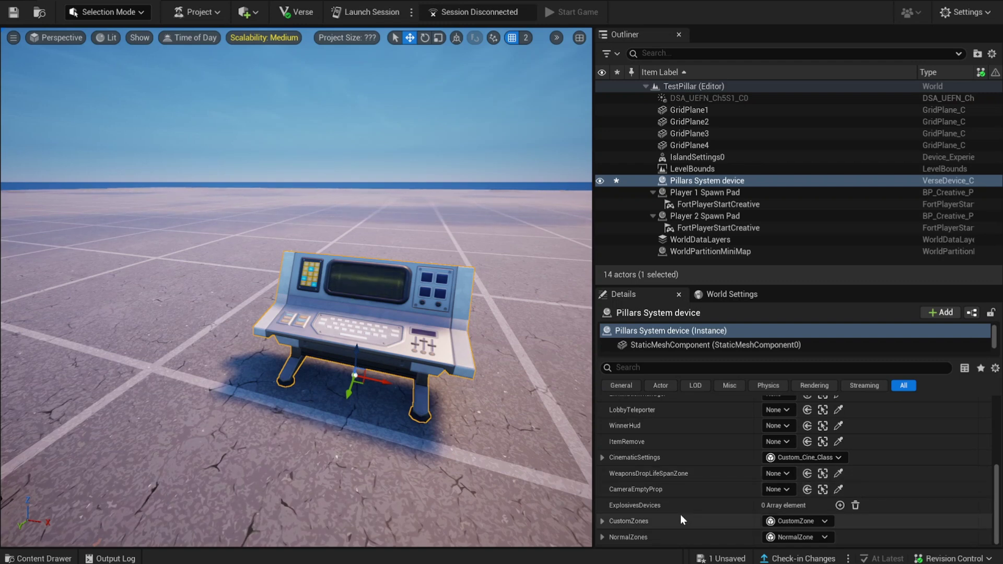
{"action": "scroll", "coordinate": [642, 457], "scroll_direction": "up", "scroll_amount": 5}
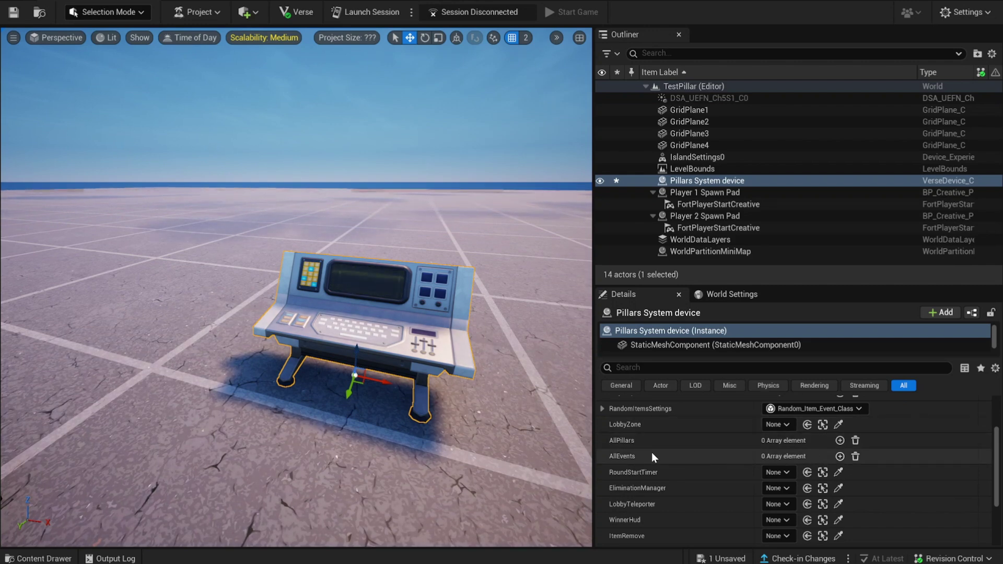
{"action": "left_click", "coordinate": [839, 456]}
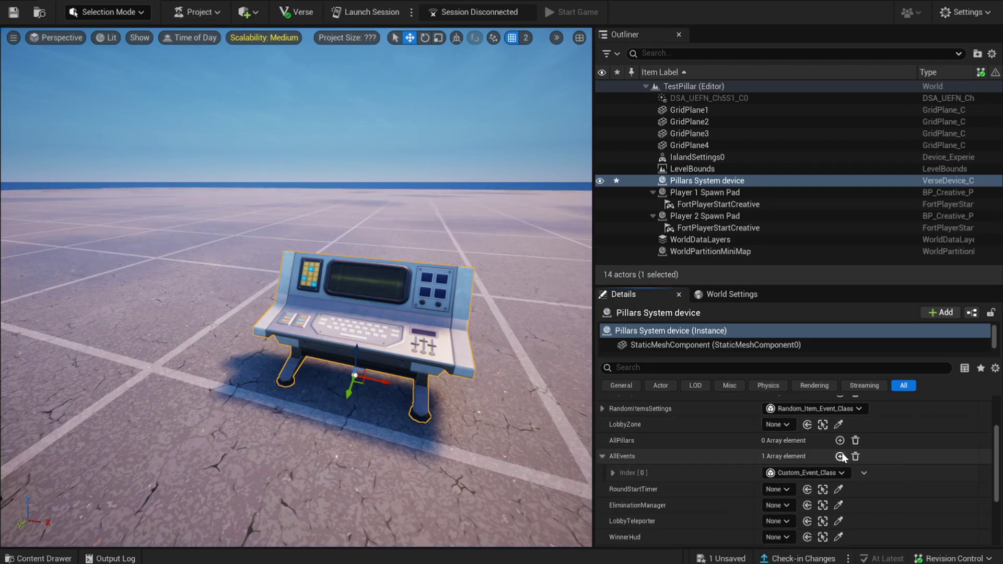
{"action": "left_click", "coordinate": [840, 456]}
{"action": "left_click", "coordinate": [839, 456]}
{"action": "left_click", "coordinate": [840, 456]}
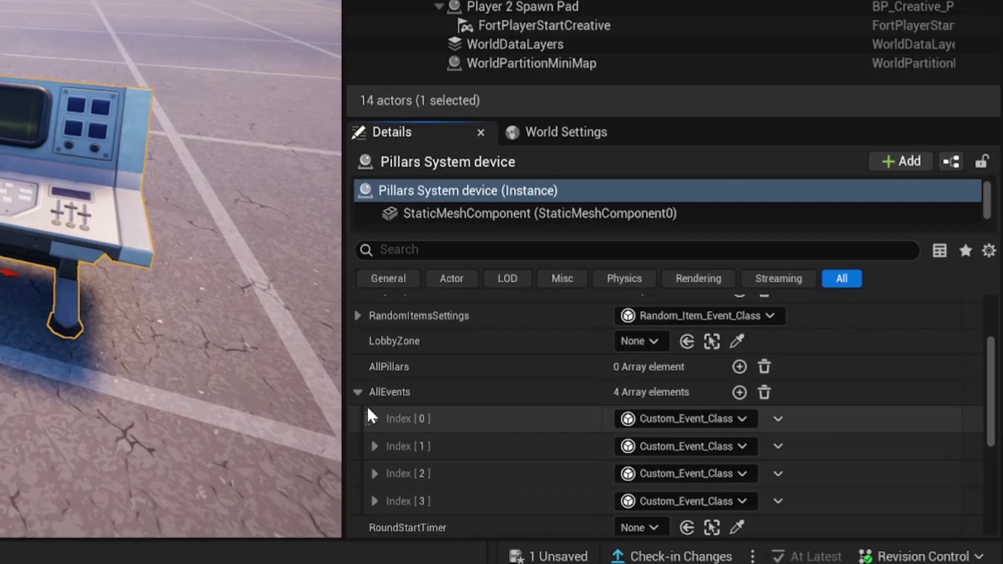
Set ItemOnStartEvent of AllEvents Index 0 to Item_Start_Event_Class and expand its settings
{"action": "left_click", "coordinate": [613, 472]}
{"action": "scroll", "coordinate": [676, 463], "scroll_direction": "down", "scroll_amount": 1}
{"action": "scroll", "coordinate": [480, 400], "scroll_direction": "down", "scroll_amount": 2}
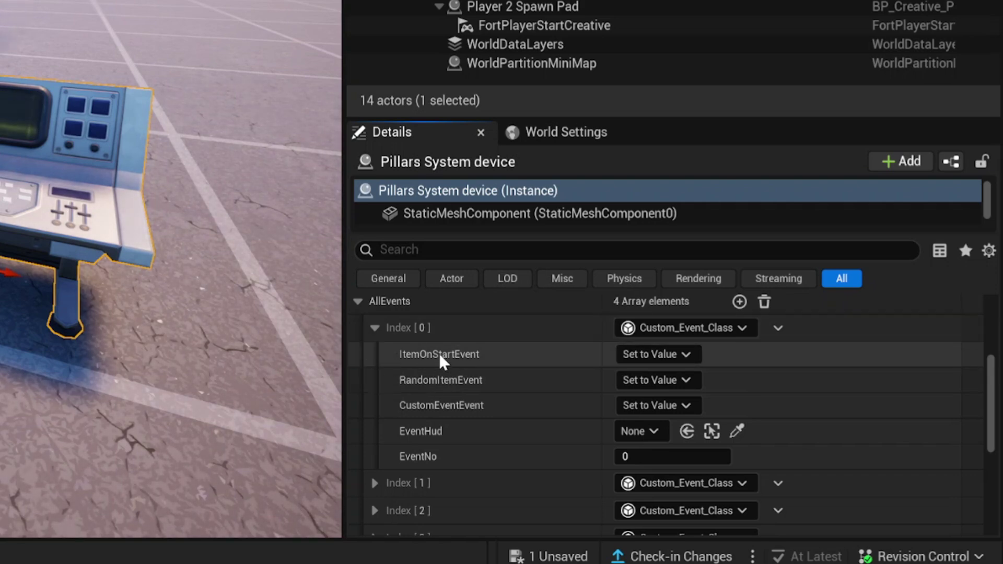
{"action": "left_click", "coordinate": [674, 355]}
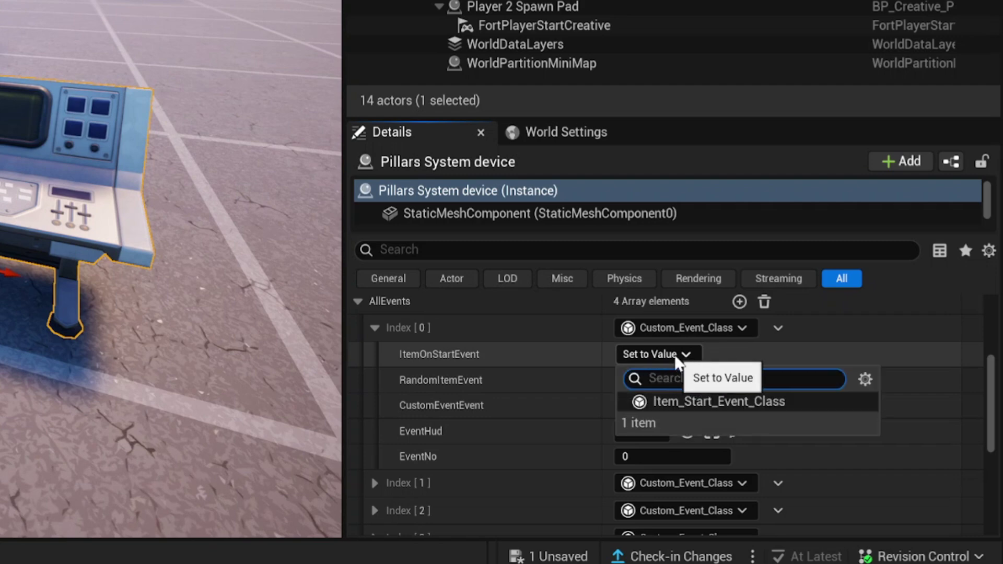
{"action": "left_click", "coordinate": [681, 401]}
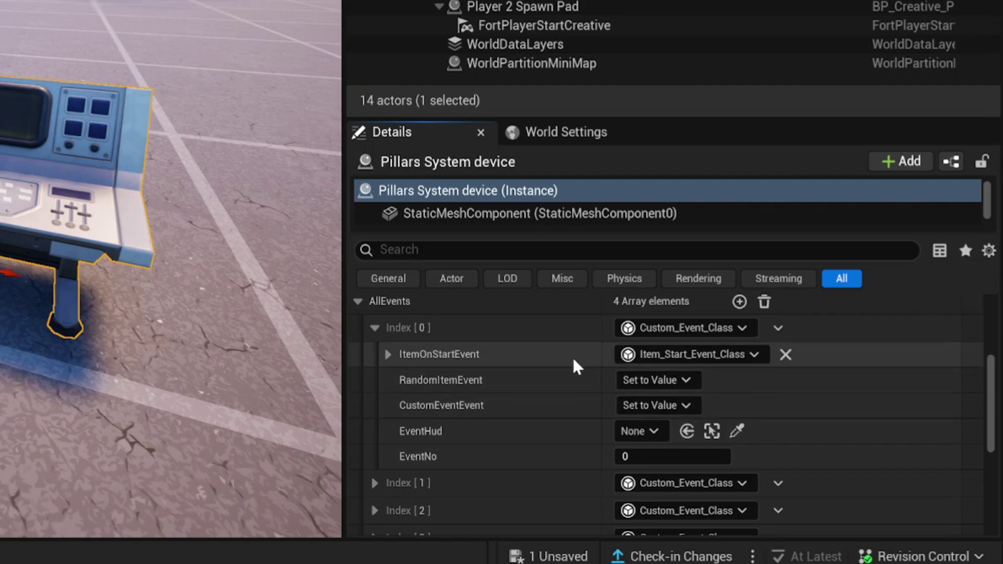
{"action": "left_click", "coordinate": [389, 354]}
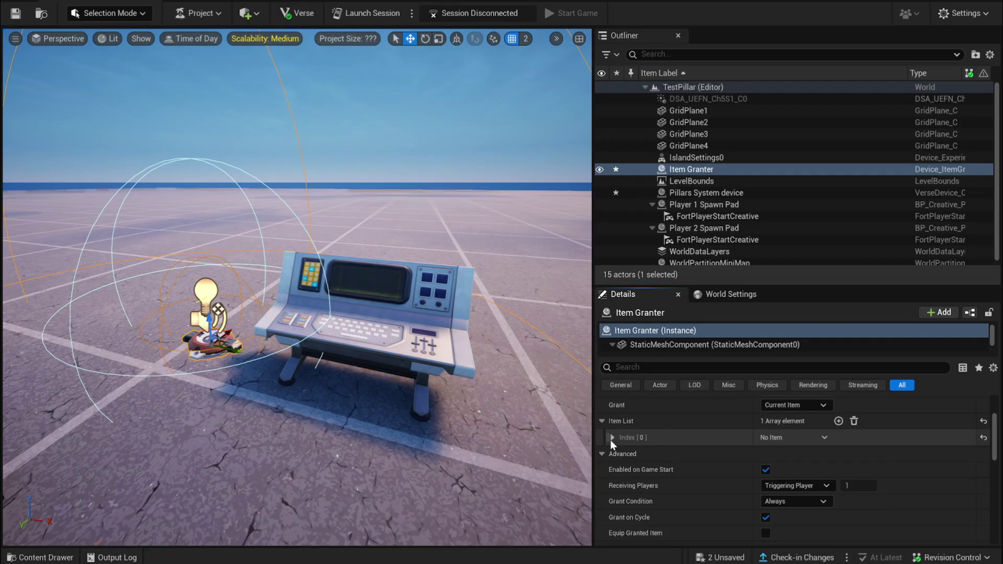
Set the item definition of the Item Granter's first Item List entry to Grappler
{"action": "left_click", "coordinate": [611, 439]}
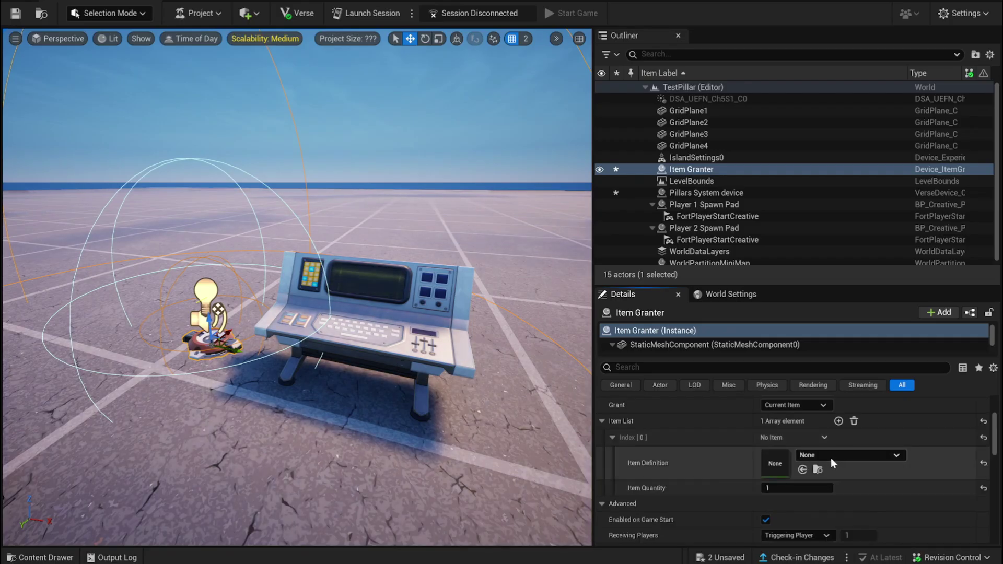
{"action": "left_click", "coordinate": [831, 457]}
{"action": "type", "text": "grapp"}
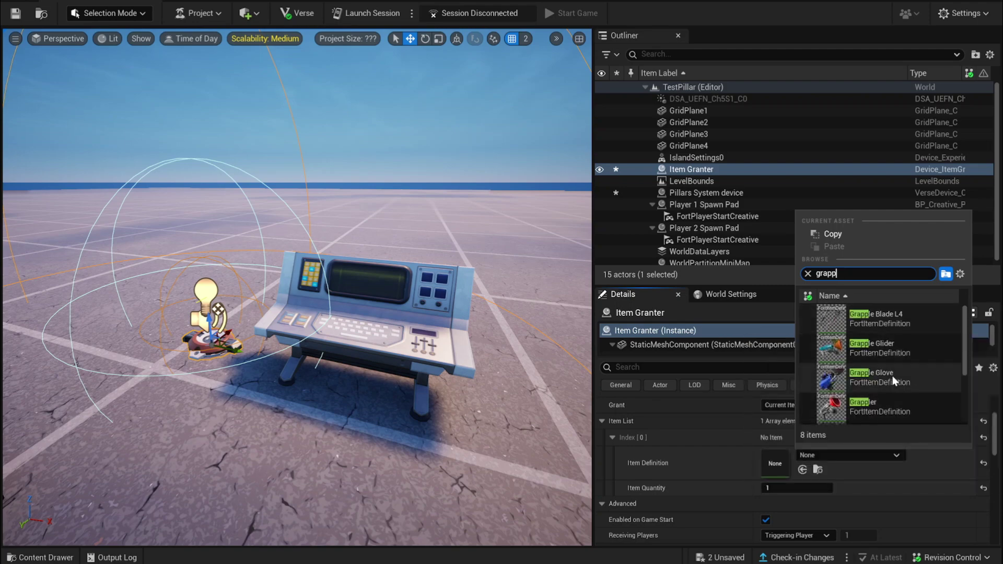
{"action": "left_click", "coordinate": [885, 408]}
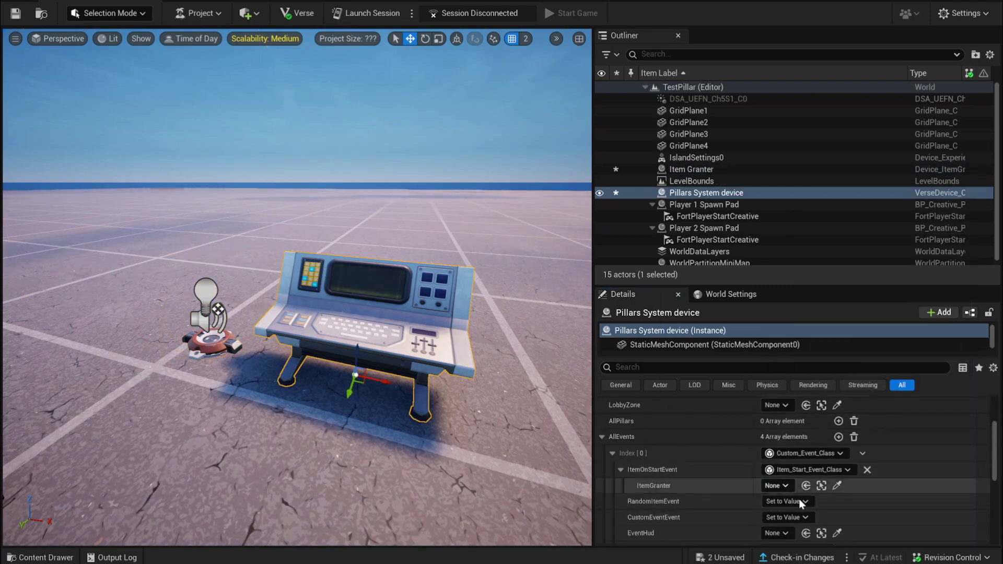
Assign the Item Granter placed in the level to the ItemGranter property of Index 0's ItemOnStartEvent
{"action": "left_click", "coordinate": [836, 485]}
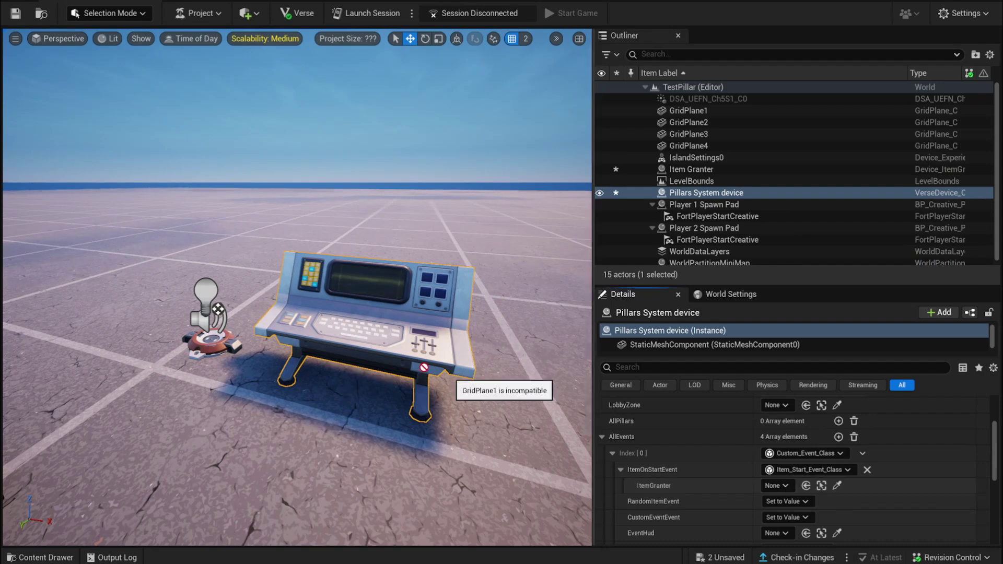
{"action": "left_click", "coordinate": [210, 328]}
{"action": "scroll", "coordinate": [684, 475], "scroll_direction": "down", "scroll_amount": 1}
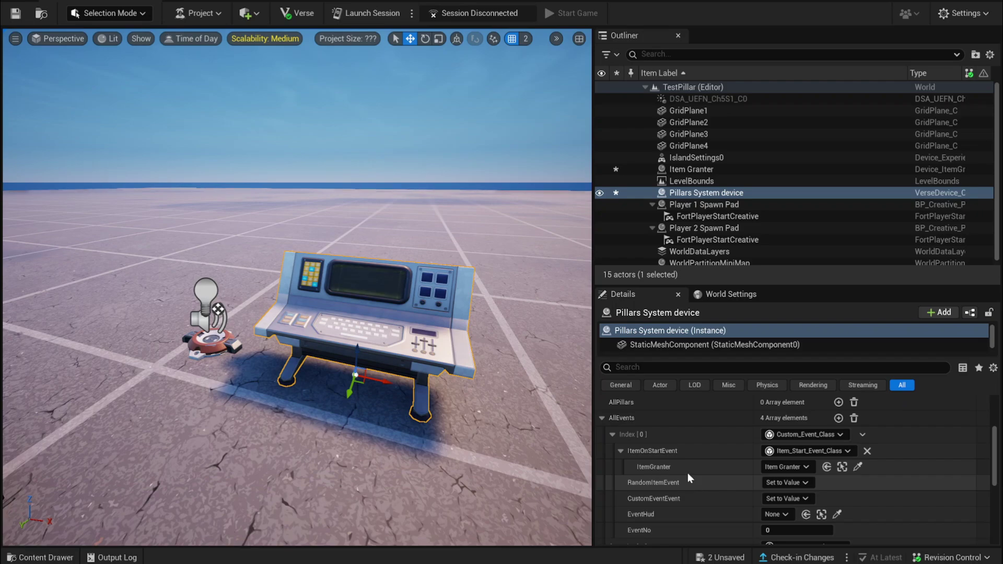
Set the EventNo of AllEvents Index 0 to 1
{"action": "scroll", "coordinate": [691, 466], "scroll_direction": "down", "scroll_amount": 1}
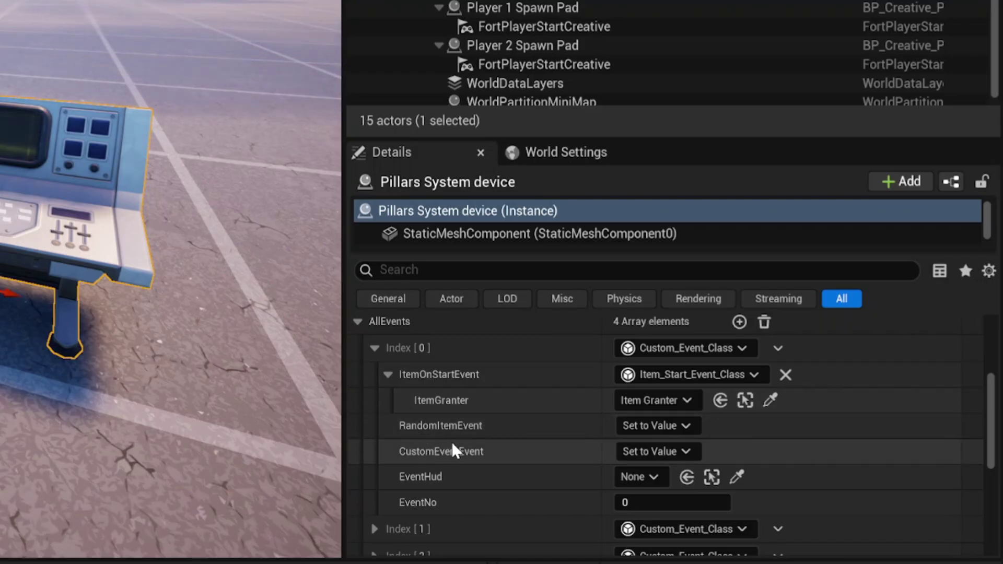
{"action": "scroll", "coordinate": [456, 437], "scroll_direction": "down", "scroll_amount": 1}
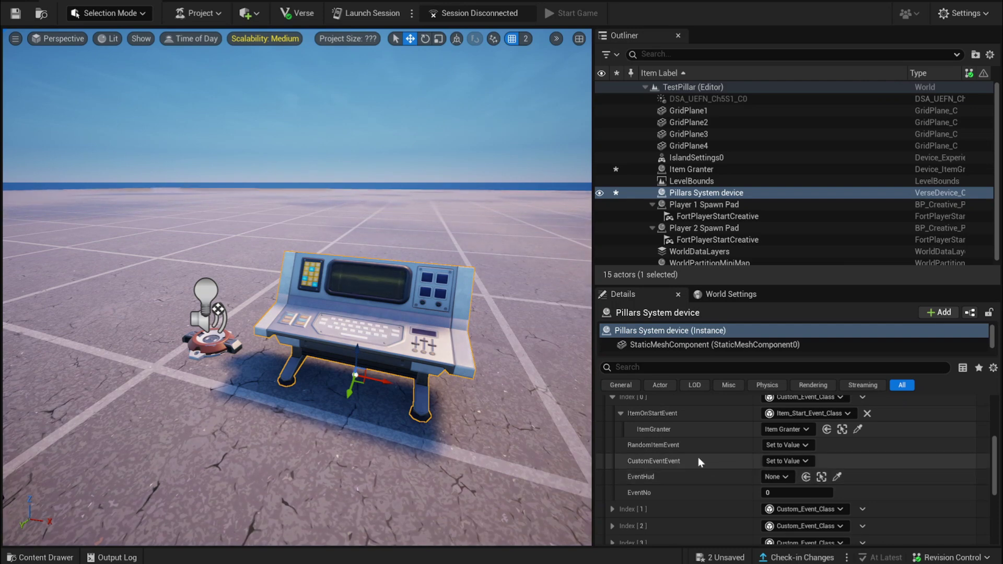
{"action": "scroll", "coordinate": [698, 456], "scroll_direction": "down", "scroll_amount": 1}
{"action": "left_click", "coordinate": [796, 473]}
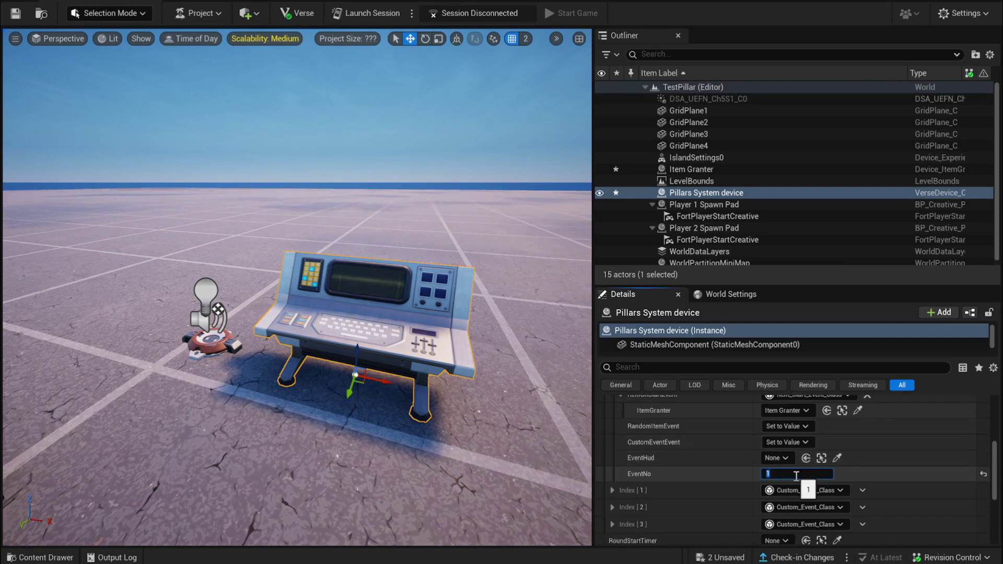
{"action": "key", "text": "Return"}
Expand AllEvents Index 1 and set its CustomEventEvent to Other_Event_Class
{"action": "scroll", "coordinate": [609, 471], "scroll_direction": "down", "scroll_amount": 1}
{"action": "left_click", "coordinate": [611, 474]}
{"action": "scroll", "coordinate": [751, 462], "scroll_direction": "down", "scroll_amount": 2}
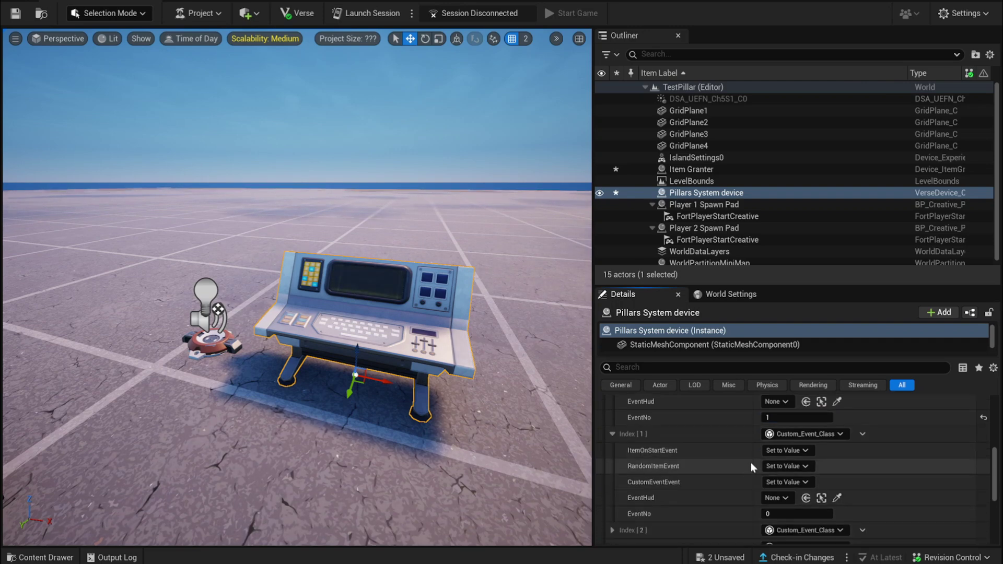
{"action": "scroll", "coordinate": [751, 462], "scroll_direction": "down", "scroll_amount": 1}
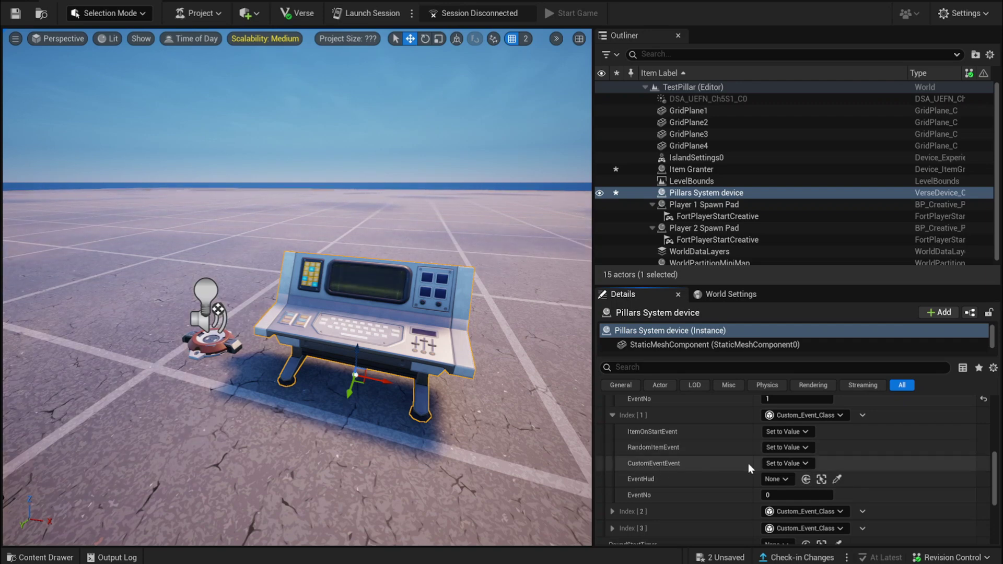
{"action": "left_click", "coordinate": [783, 464]}
{"action": "left_click", "coordinate": [801, 493]}
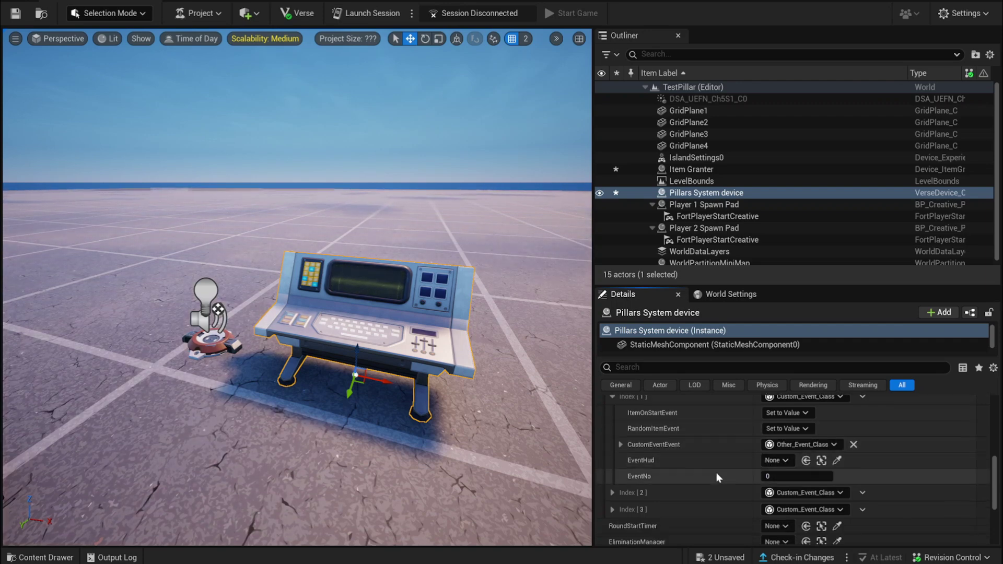
Place two Trigger devices in the level and assign them as BeginTrigger and EndTrigger of Index 1's CustomEventEvent
{"action": "left_click", "coordinate": [622, 444]}
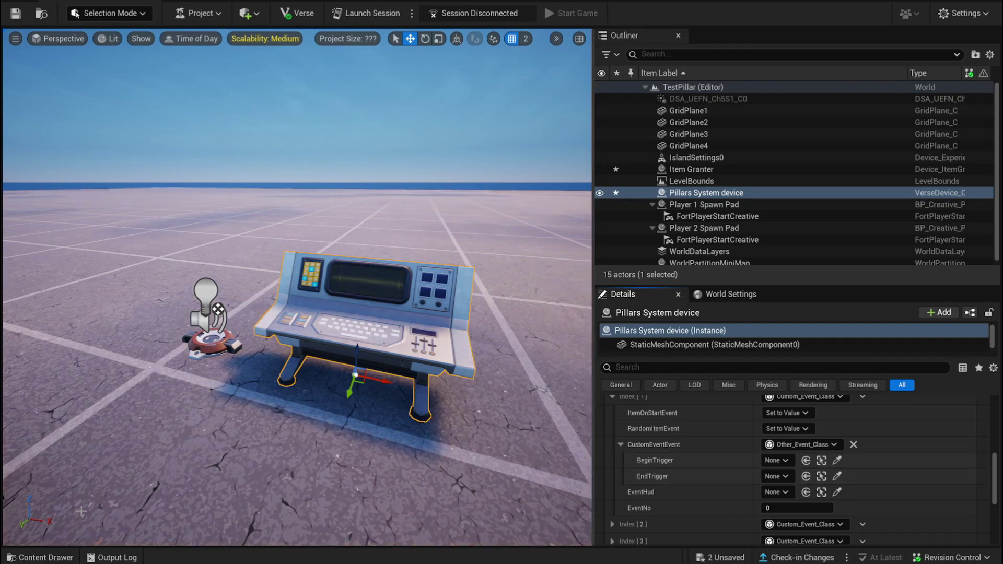
{"action": "left_click", "coordinate": [46, 558]}
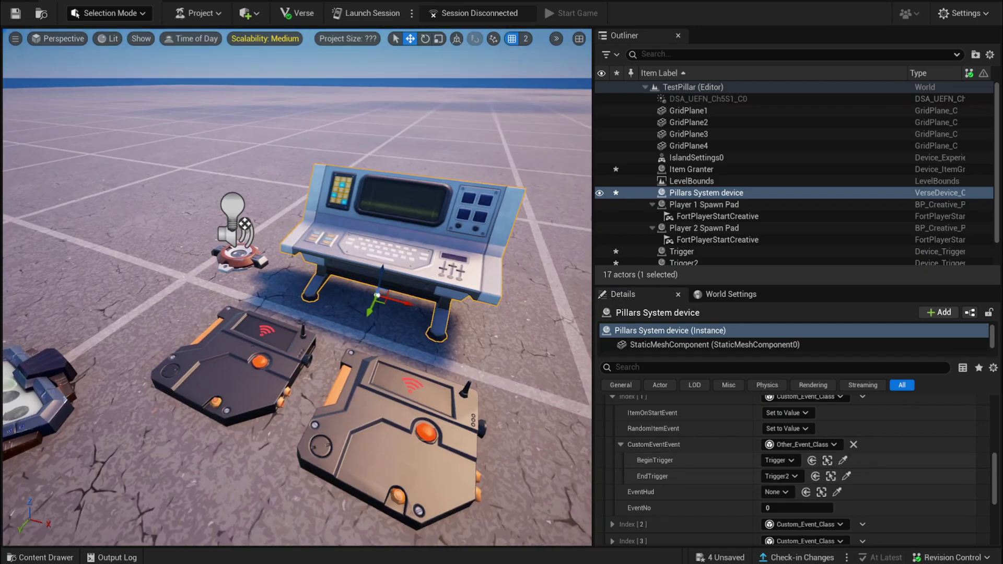
Duplicate the Class Selector device and place the copy beside the original
{"action": "mouse_move", "coordinate": [411, 185]}
{"action": "right_mouse_down"}
{"action": "mouse_move", "coordinate": [424, 203]}
{"action": "mouse_move", "coordinate": [410, 186]}
{"action": "right_mouse_up"}
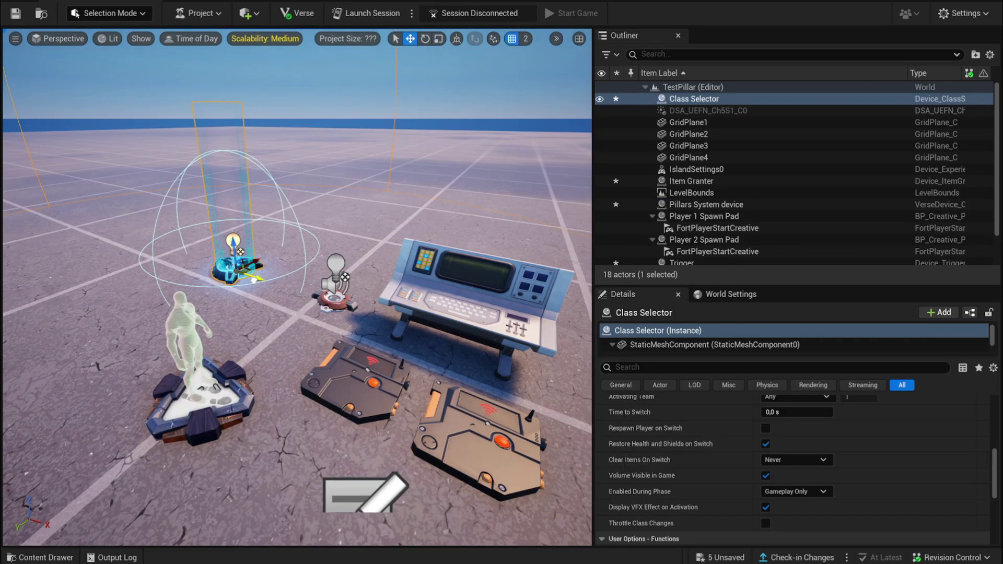
{"action": "left_click_drag", "start_coordinate": [253, 281], "coordinate": [210, 267], "text": "alt"}
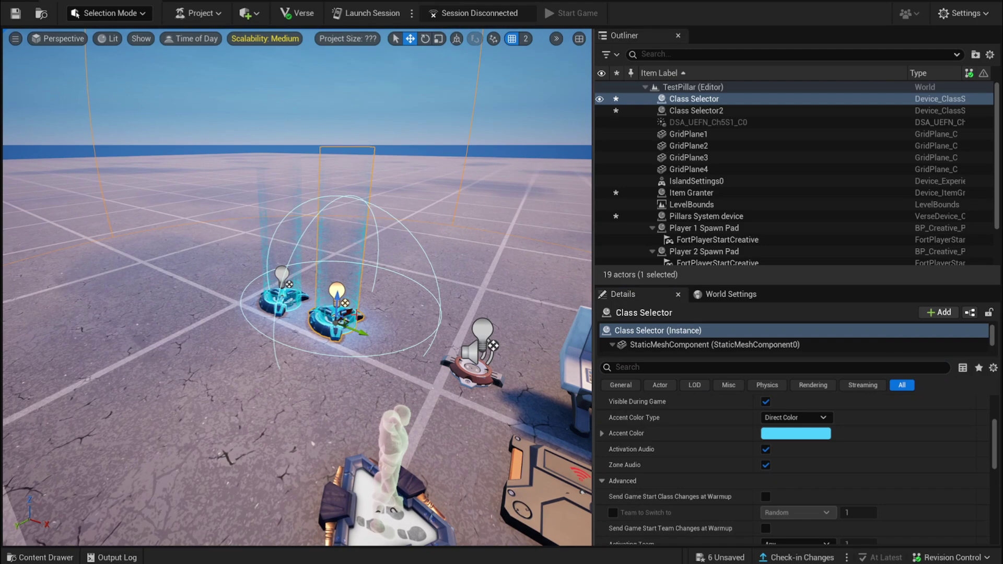
Find the Class Designer device in the Fortnite content and place it in the level near the two Class Selectors
{"action": "scroll", "coordinate": [297, 287], "scroll_direction": "up", "scroll_amount": 5}
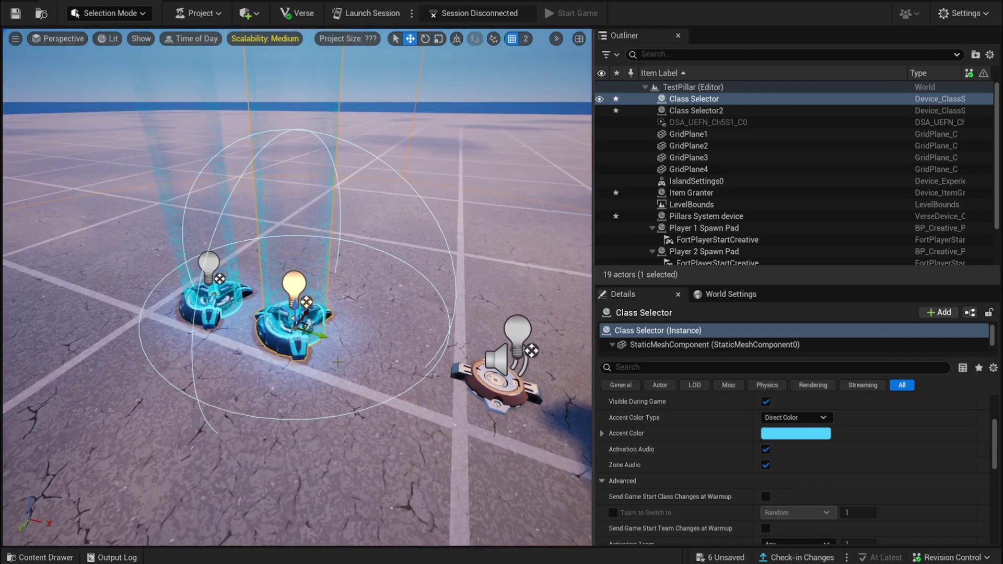
{"action": "left_click", "coordinate": [56, 557]}
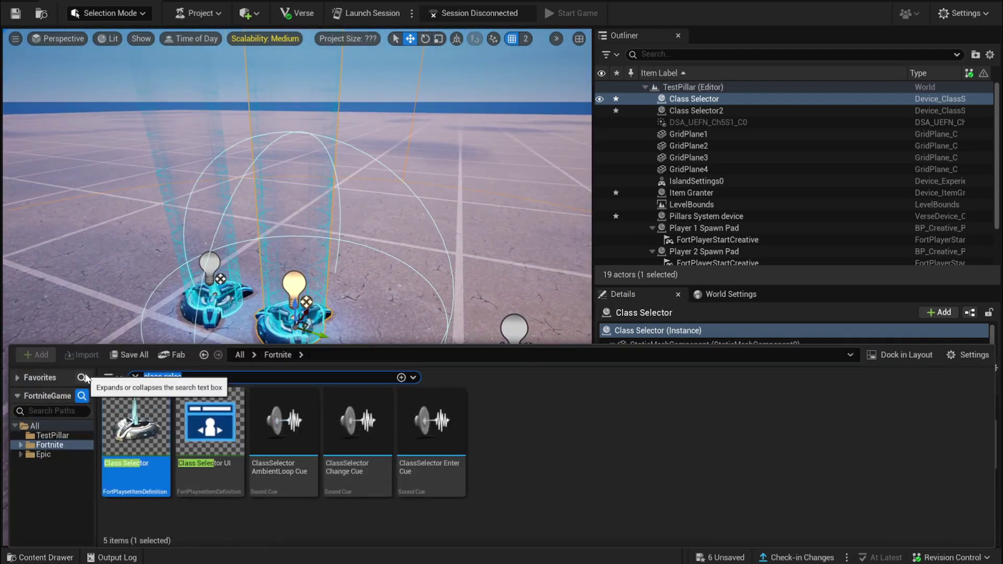
{"action": "key", "text": "BackSpace"}
{"action": "key", "text": "BackSpace"}
{"action": "key", "text": "BackSpace"}
{"action": "key", "text": "BackSpace"}
{"action": "key", "text": "BackSpace"}
{"action": "type", "text": "designer"}
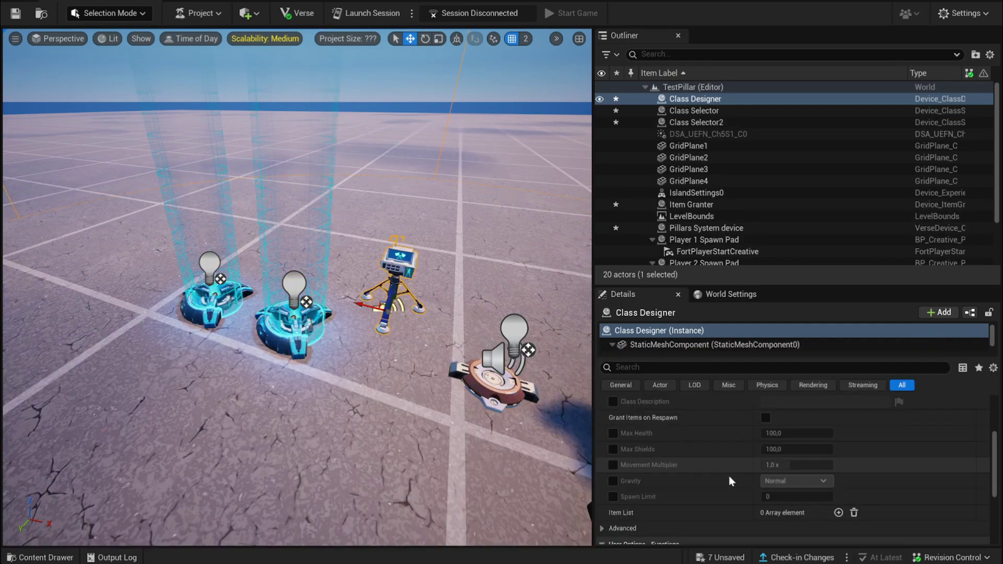
Set the Class Designer's Class Identifier to Class Slot 2 and edit its health setting
{"action": "scroll", "coordinate": [728, 476], "scroll_direction": "up", "scroll_amount": 3}
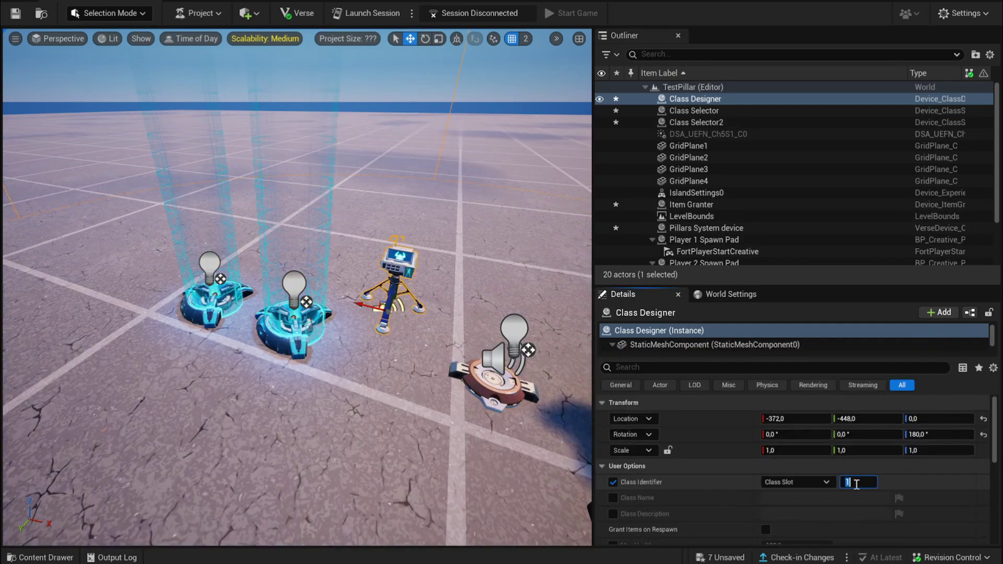
{"action": "left_click", "coordinate": [655, 368]}
{"action": "type", "text": "hea"}
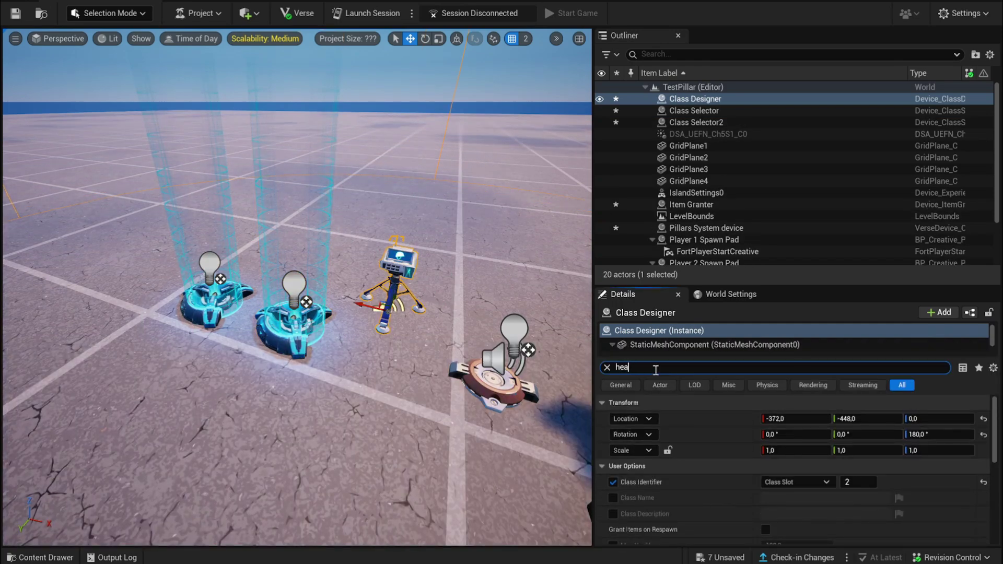
{"action": "type", "text": "l00"}
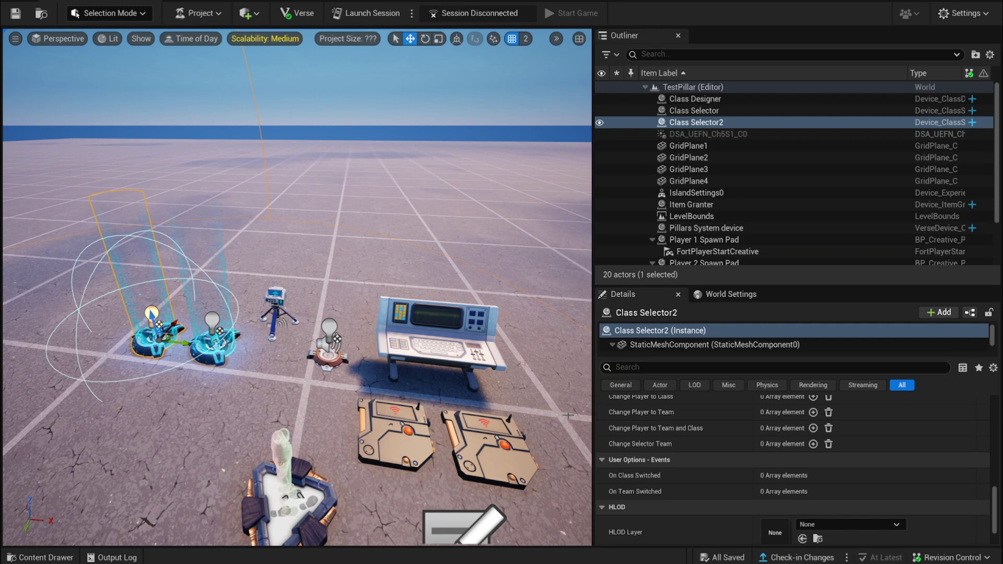
Add a Change Player to Class binding on Class Selector2 and assign the second trigger, Trigger2, as its source device
{"action": "scroll", "coordinate": [738, 438], "scroll_direction": "up", "scroll_amount": 2}
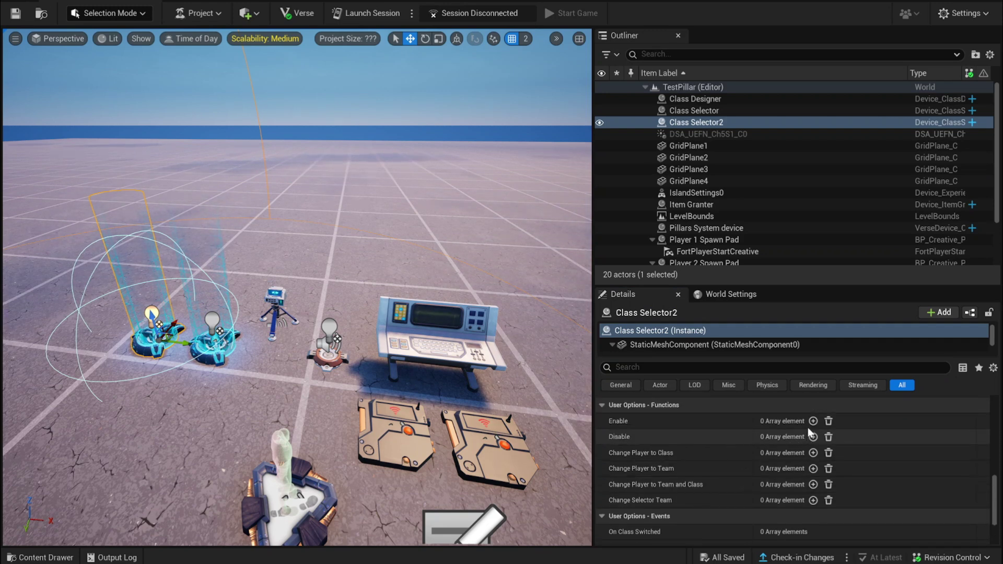
{"action": "left_click", "coordinate": [813, 452]}
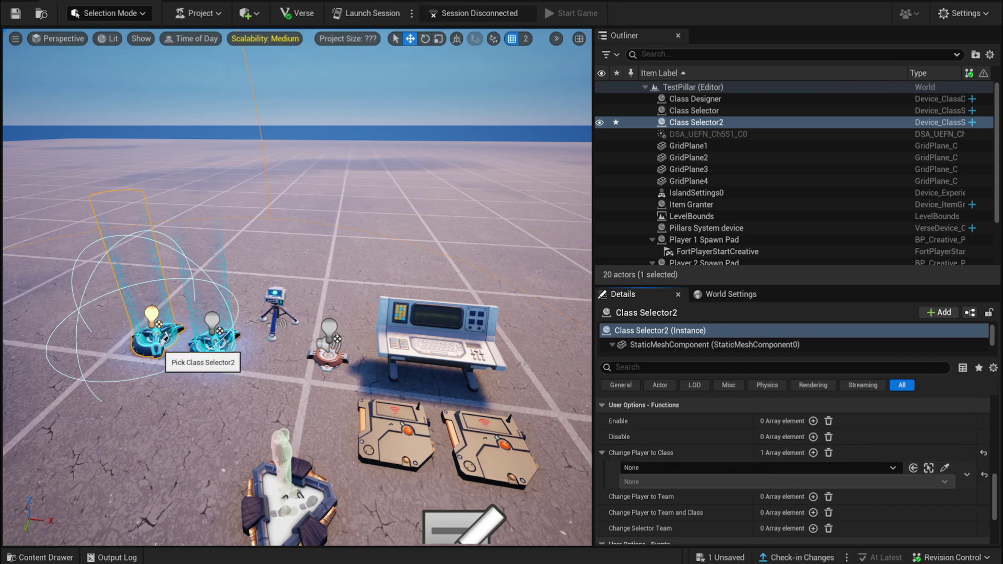
{"action": "left_click", "coordinate": [495, 445]}
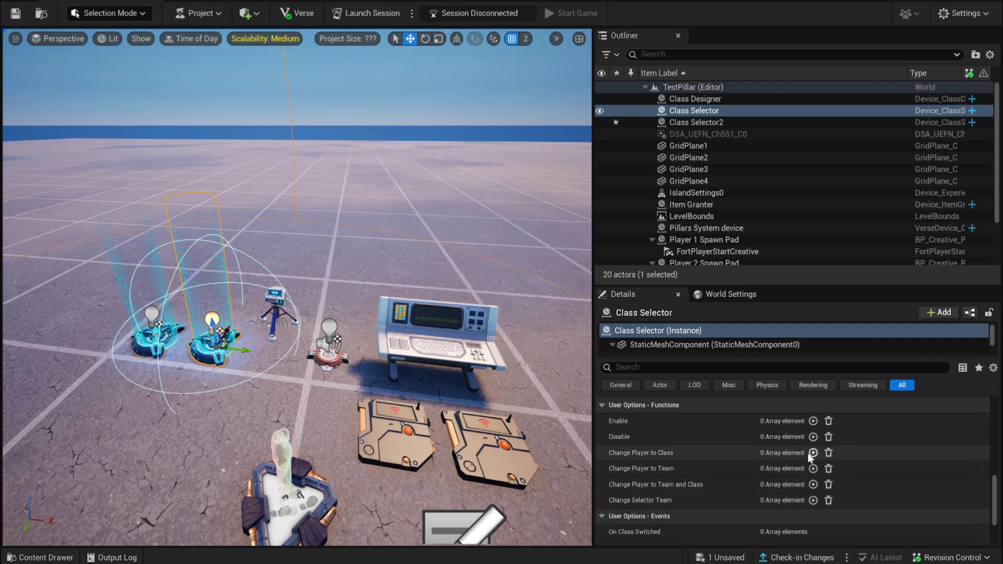
Add a Change Player to Class binding on the original Class Selector, using the first Trigger's On Triggered event
{"action": "left_click", "coordinate": [813, 452]}
{"action": "left_click", "coordinate": [944, 469]}
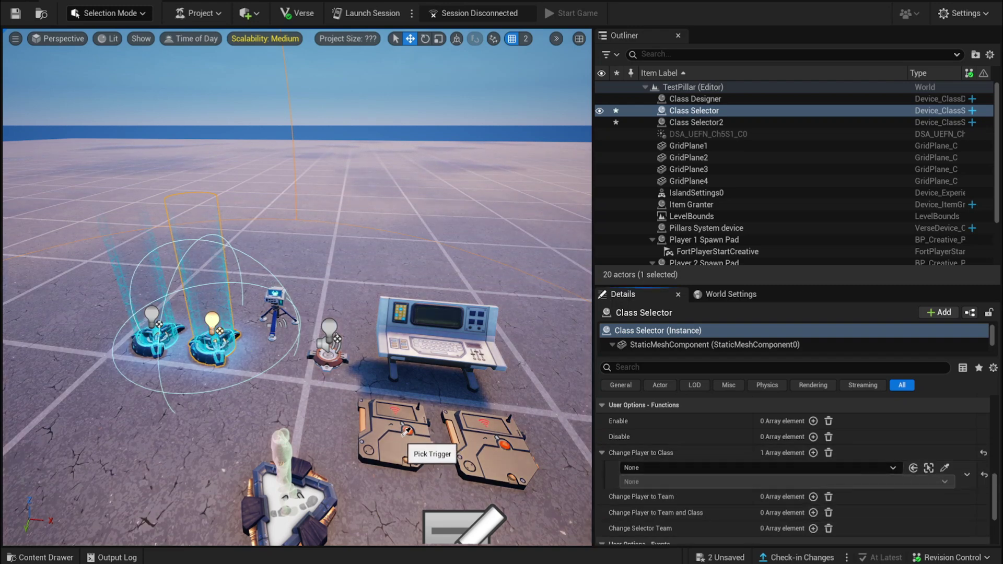
{"action": "left_click", "coordinate": [407, 443]}
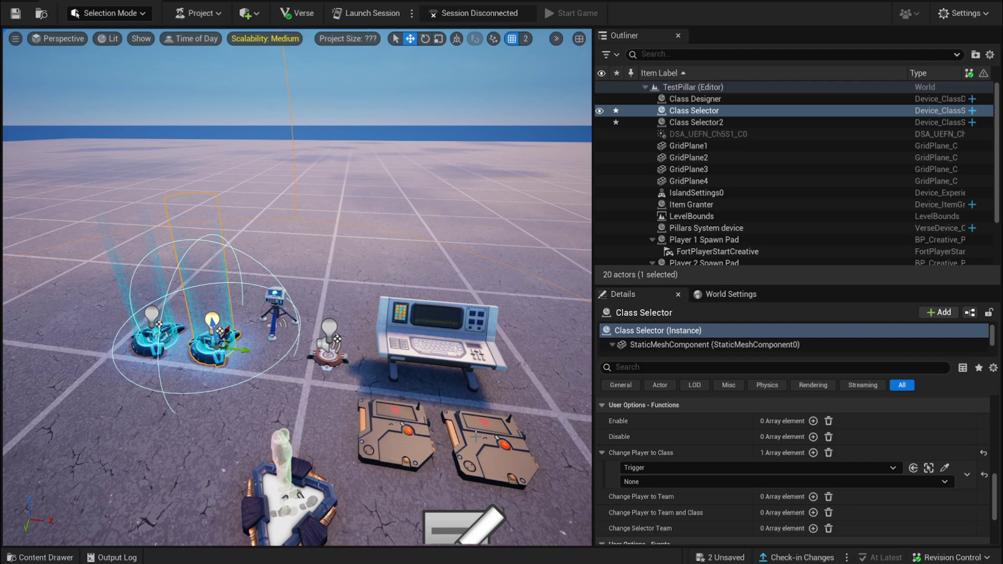
{"action": "left_click", "coordinate": [661, 482]}
{"action": "left_click", "coordinate": [651, 495]}
{"action": "left_click", "coordinate": [648, 483]}
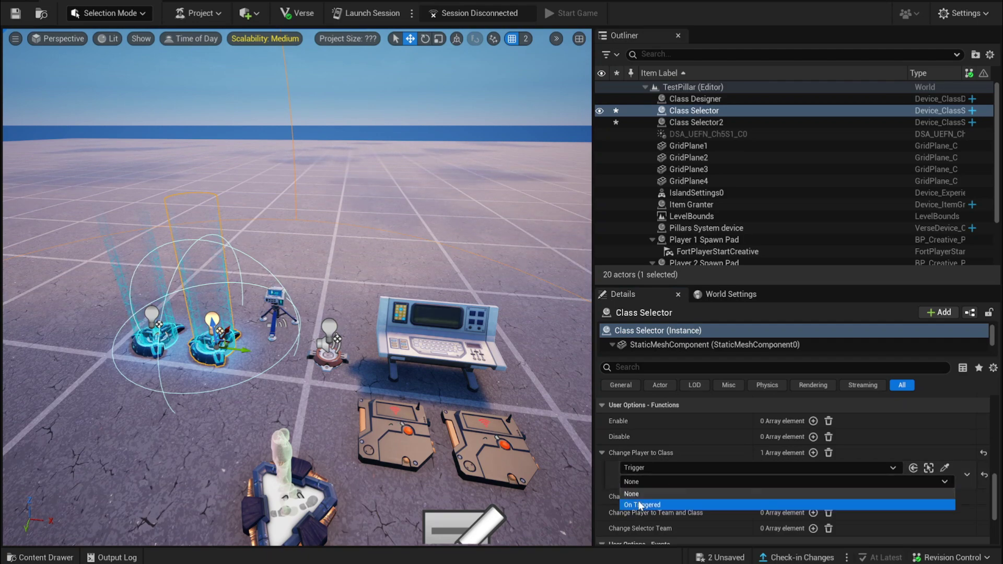
{"action": "left_click", "coordinate": [641, 505]}
Set the EventNo of AllEvents Index 1 on the Pillars System device to 2
{"action": "left_click", "coordinate": [345, 135]}
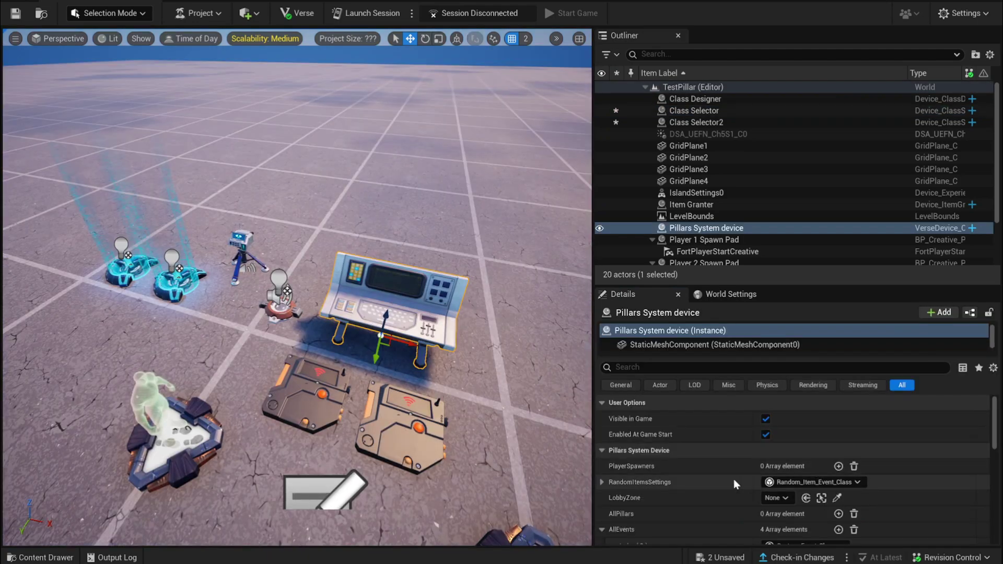
{"action": "scroll", "coordinate": [732, 476], "scroll_direction": "down", "scroll_amount": 5}
{"action": "scroll", "coordinate": [728, 467], "scroll_direction": "down", "scroll_amount": 2}
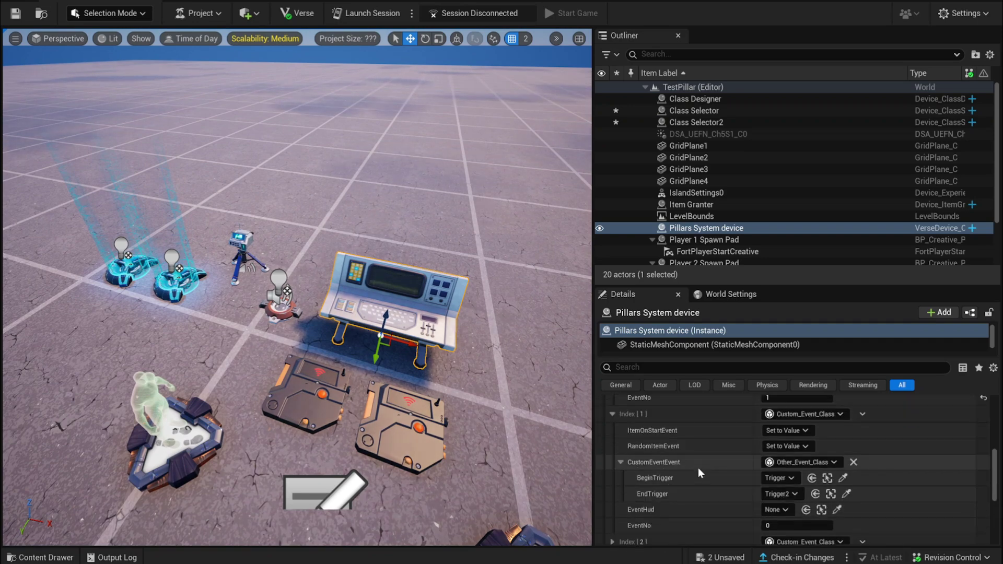
{"action": "left_click", "coordinate": [790, 468]}
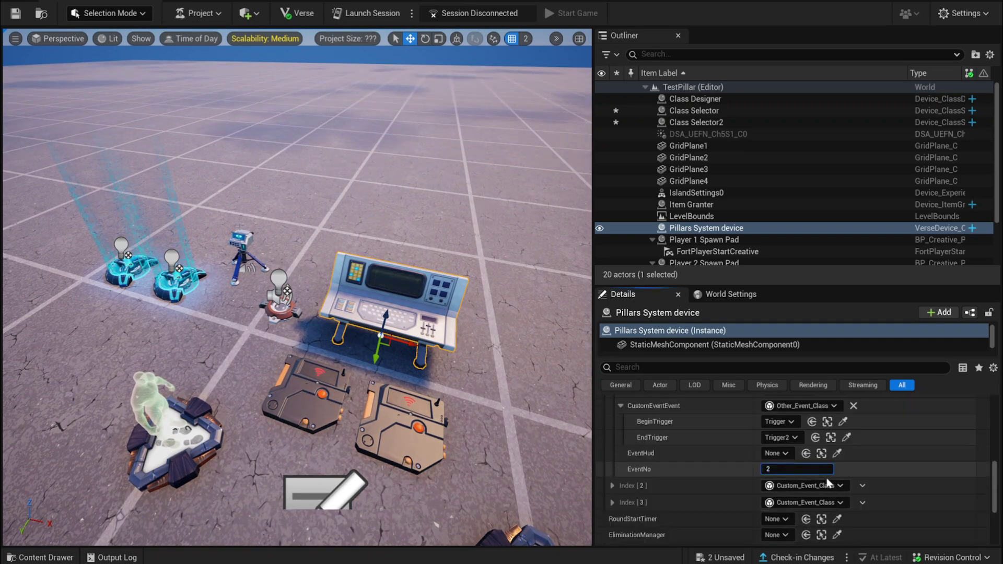
{"action": "key", "text": "Return"}
Expand AllEvents Index 2 and set its ItemOnStartEvent to Item_Start_Event_Class and its CustomEventEvent to Other_Event_Class
{"action": "left_click", "coordinate": [612, 485]}
{"action": "scroll", "coordinate": [808, 428], "scroll_direction": "down", "scroll_amount": 4}
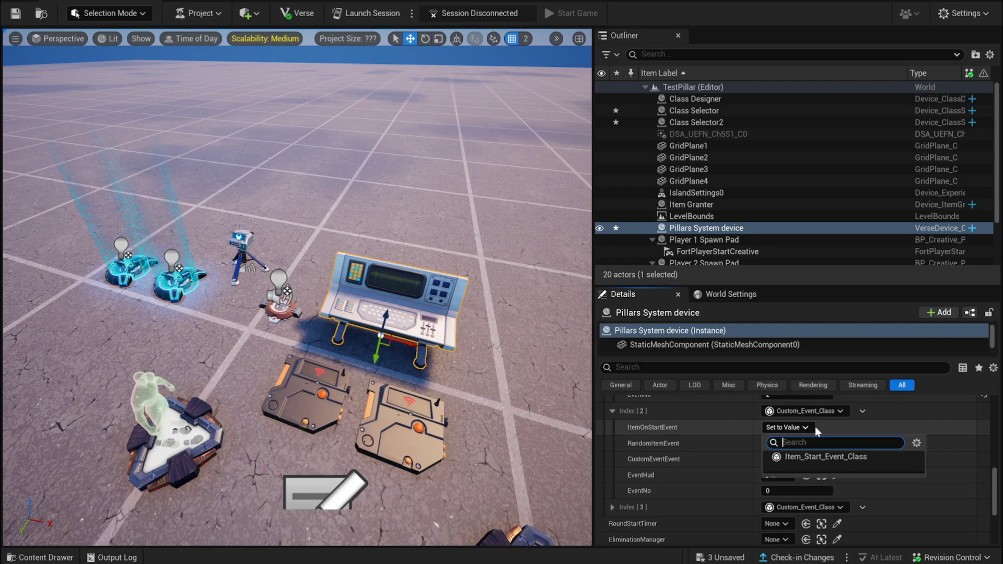
{"action": "left_click", "coordinate": [776, 456]}
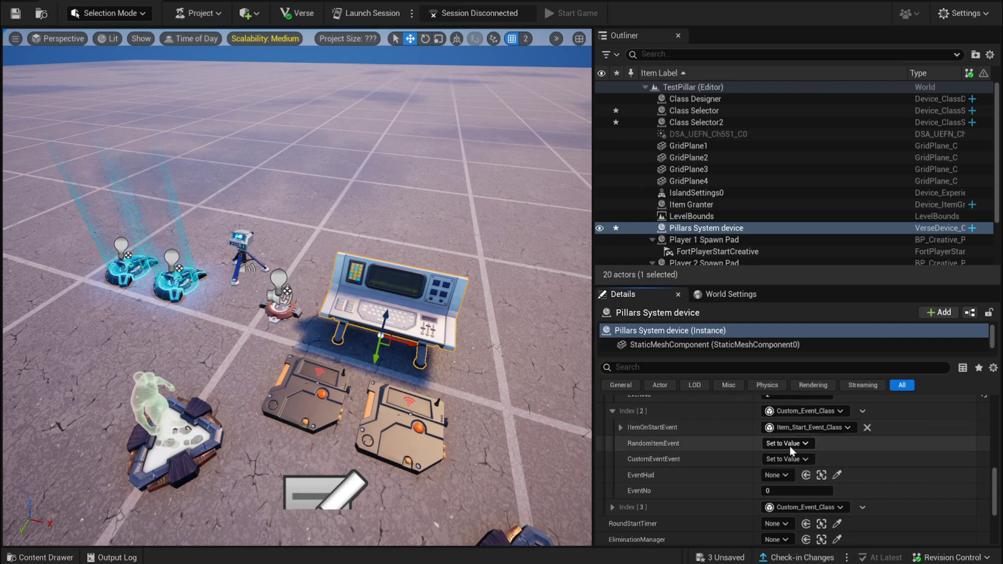
{"action": "left_click", "coordinate": [793, 459]}
{"action": "left_click", "coordinate": [800, 488]}
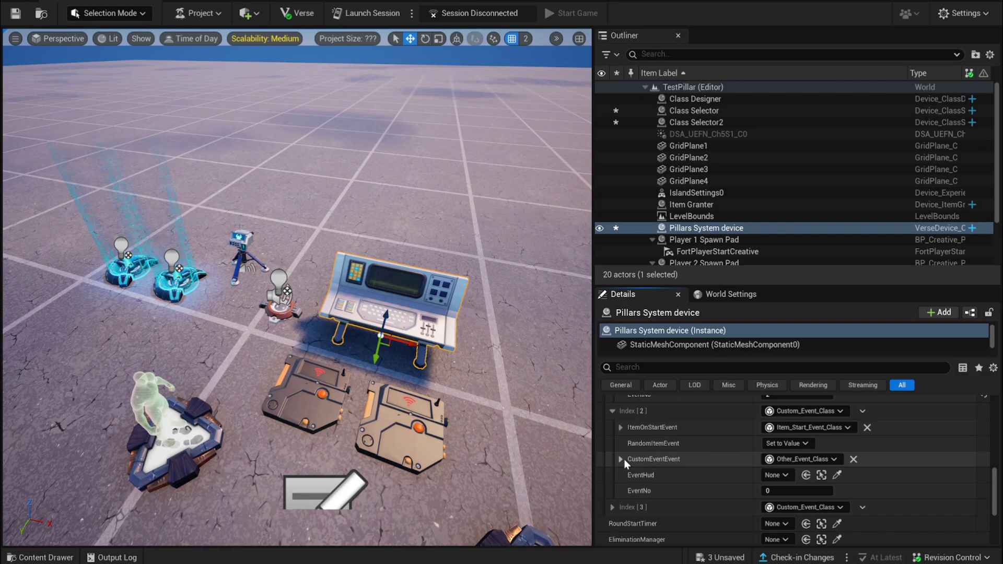
{"action": "right_click_drag", "start_coordinate": [470, 366], "coordinate": [449, 365]}
{"action": "key", "text": "w"}
{"action": "key", "text": "s"}
{"action": "key", "text": "Escape"}
{"action": "key", "text": "w"}
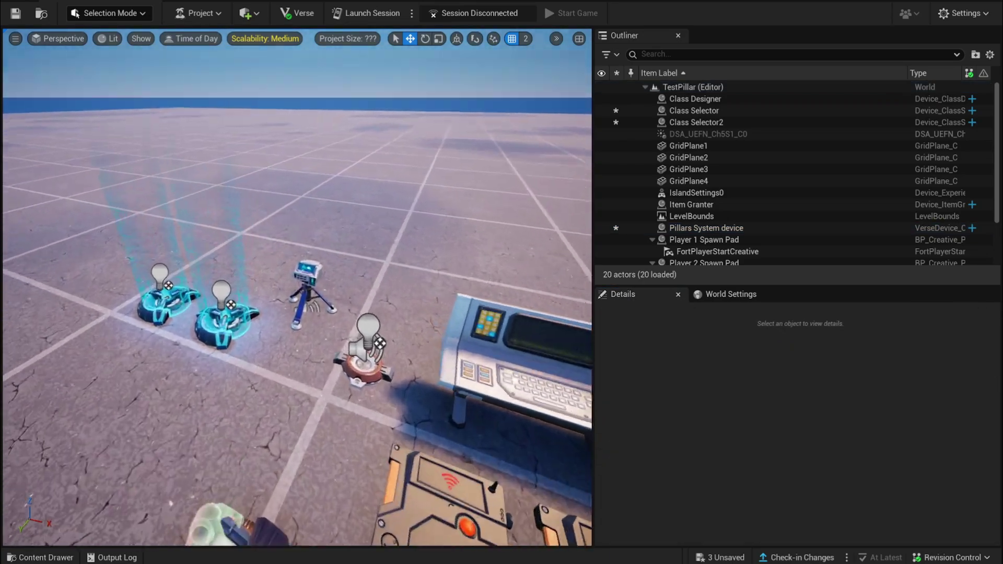
{"action": "right_click_drag", "start_coordinate": [323, 280], "coordinate": [326, 285]}
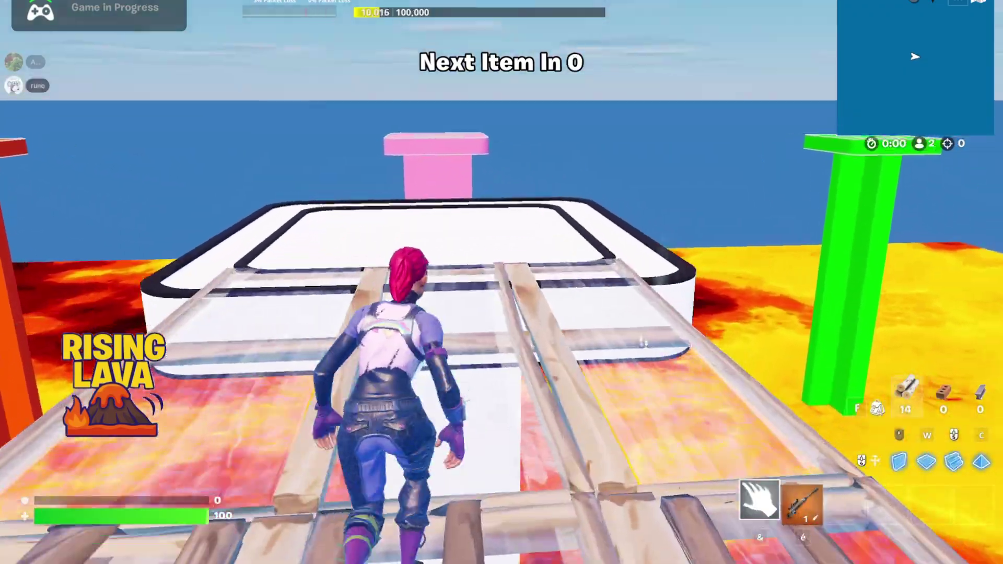
{"action": "key", "text": "z"}
{"action": "key", "text": "space"}
{"action": "left_click", "coordinate": [501, 267]}
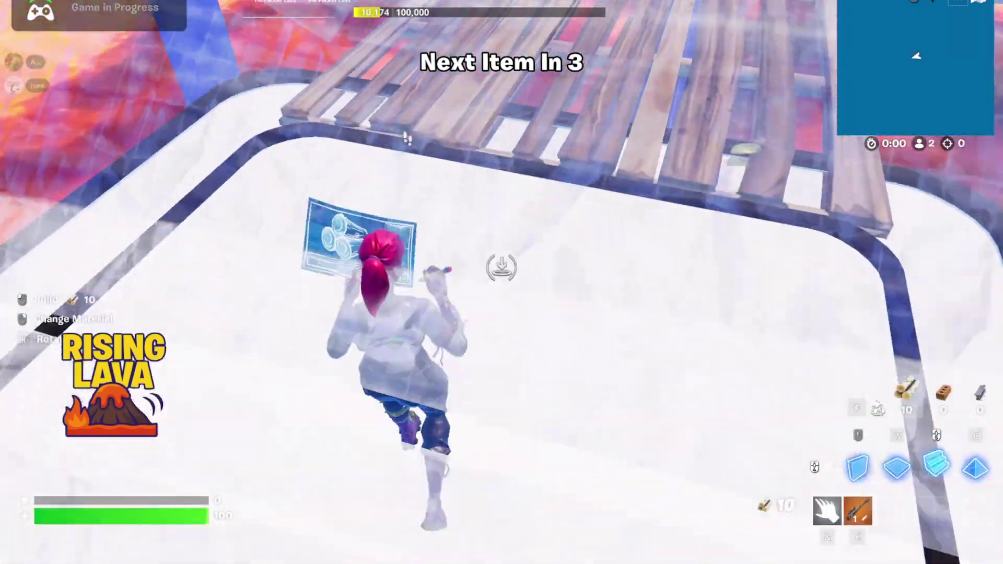
{"action": "left_click", "coordinate": [501, 267]}
{"action": "key", "text": "ampersand"}
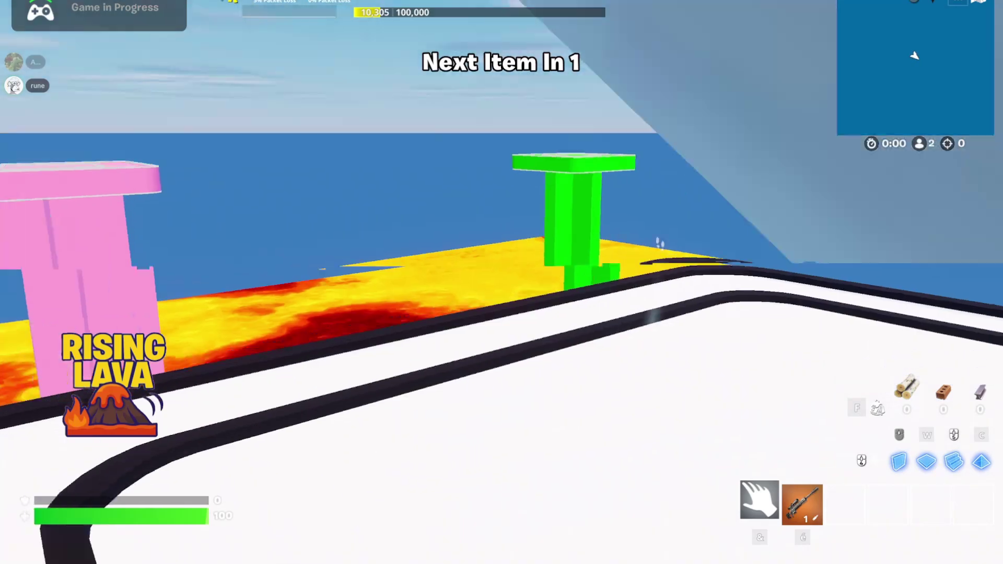
{"action": "key", "text": "space"}
{"action": "key", "text": "g"}
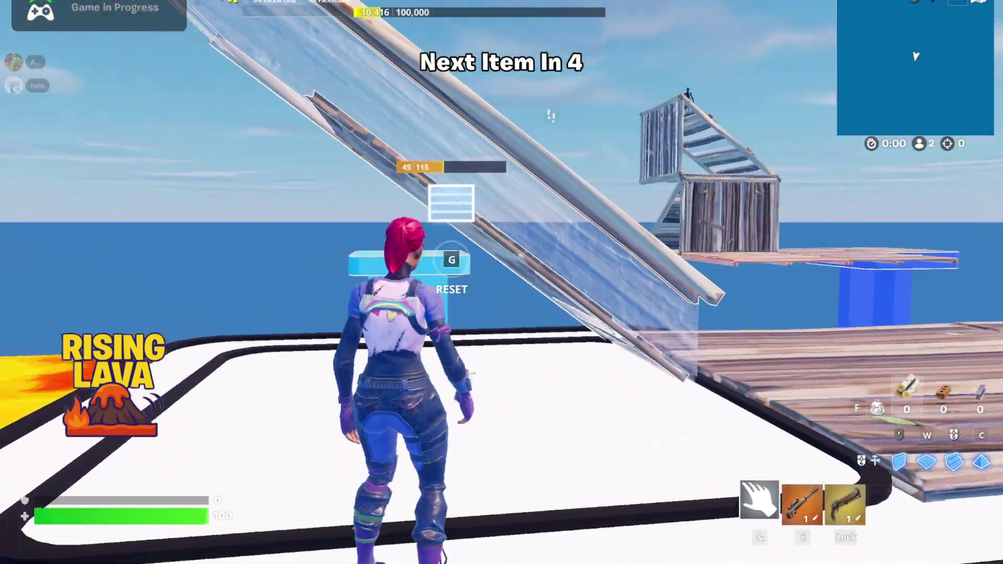
{"action": "key", "text": "z"}
{"action": "key", "text": "space"}
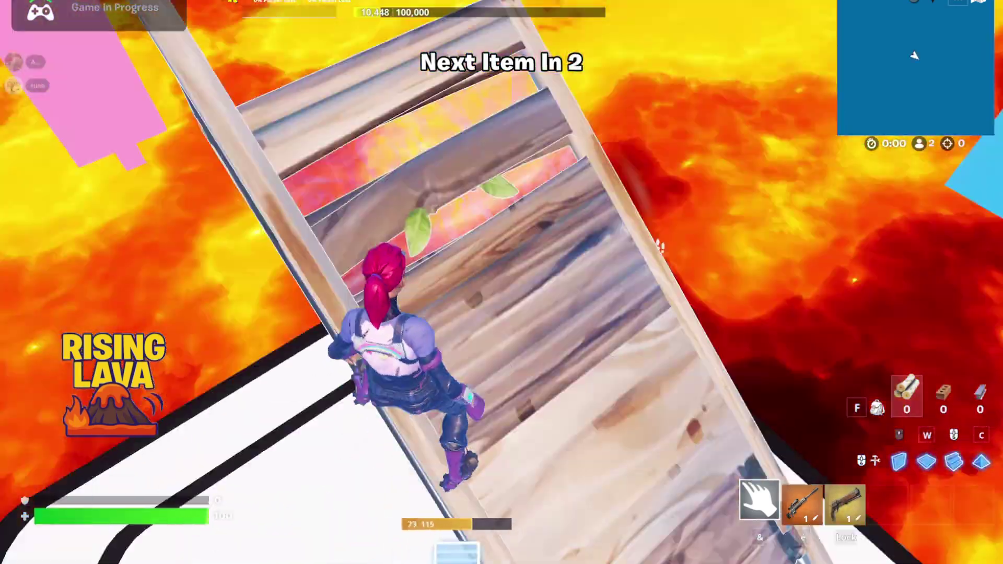
{"action": "key", "text": "space"}
{"action": "key", "text": "space"}
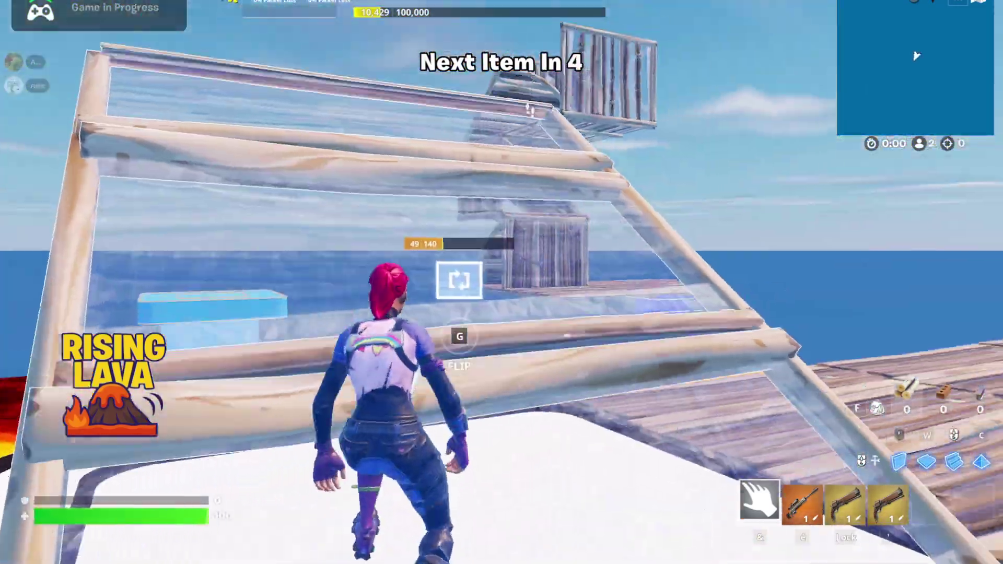
{"action": "key", "text": "w"}
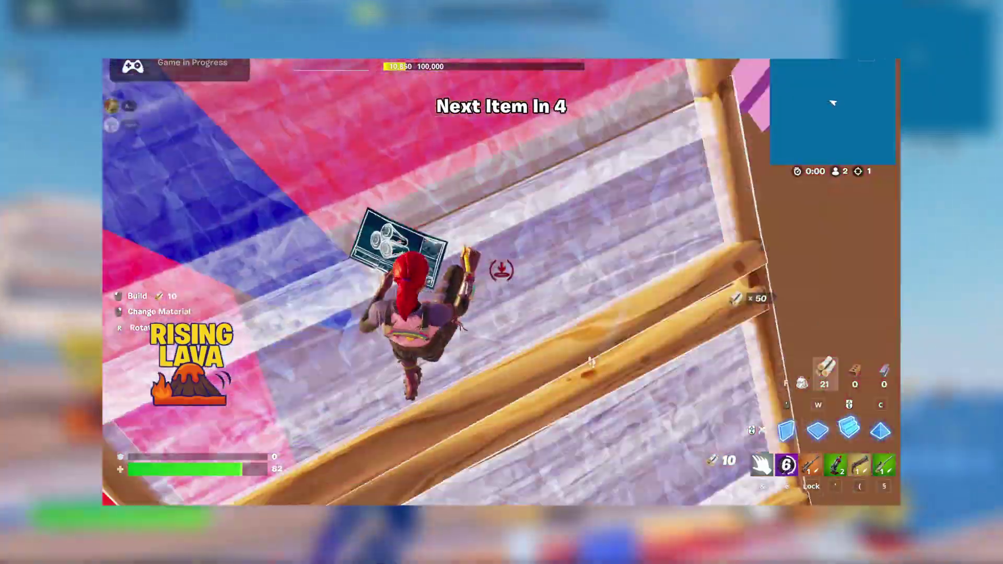
{"action": "key", "text": "w"}
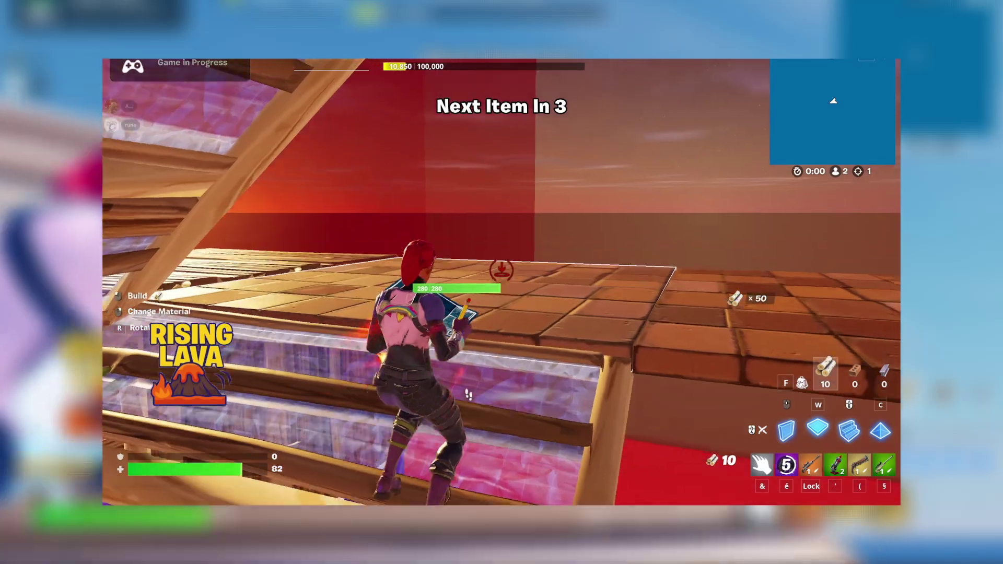
{"action": "key", "text": "eacute"}
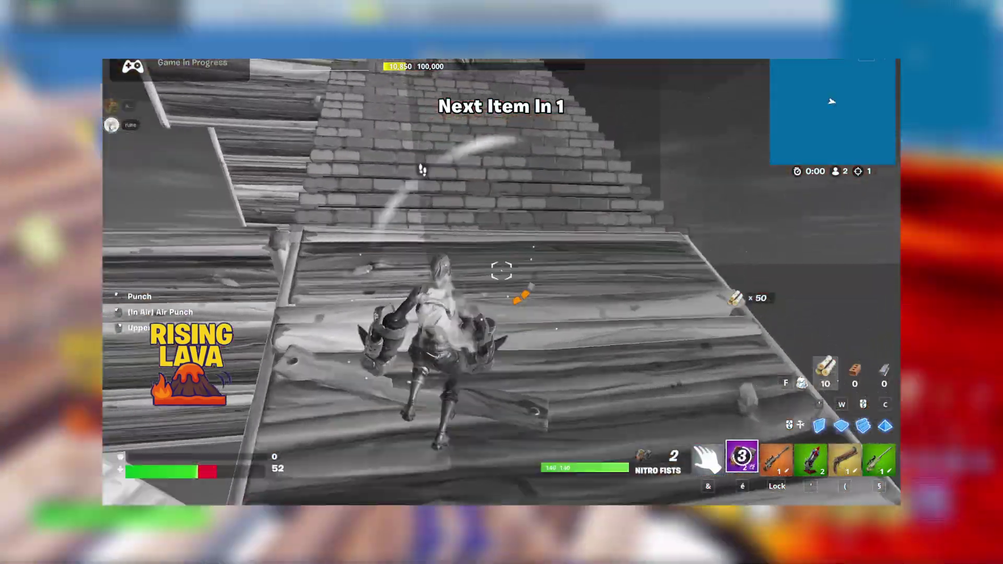
{"action": "key", "text": "z"}
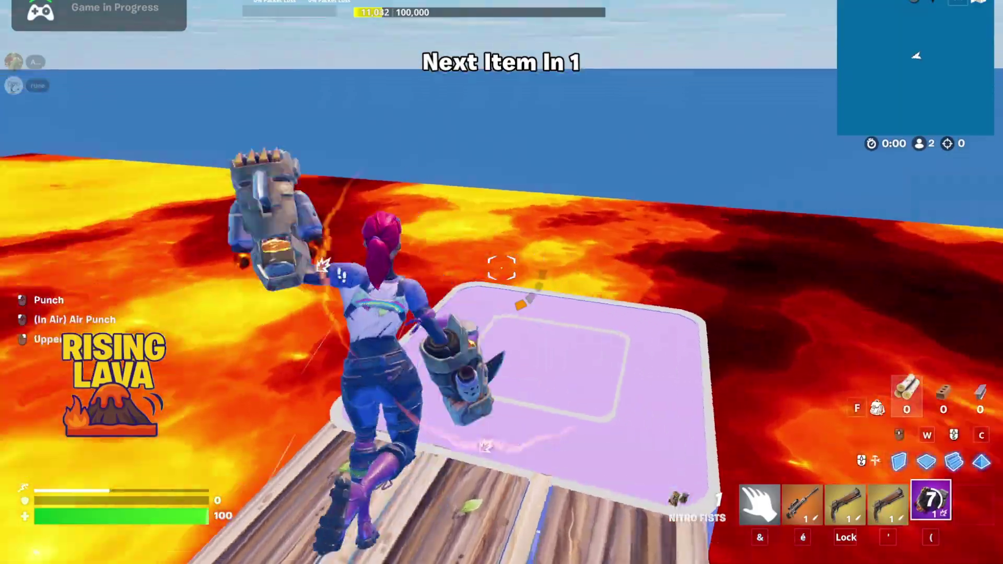
{"action": "key", "text": "w"}
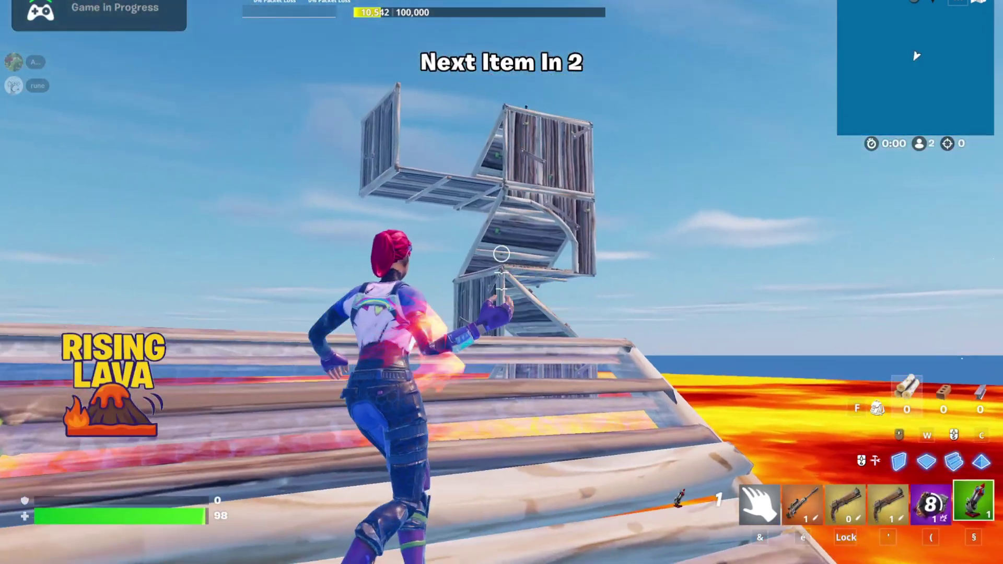
{"action": "key", "text": "é"}
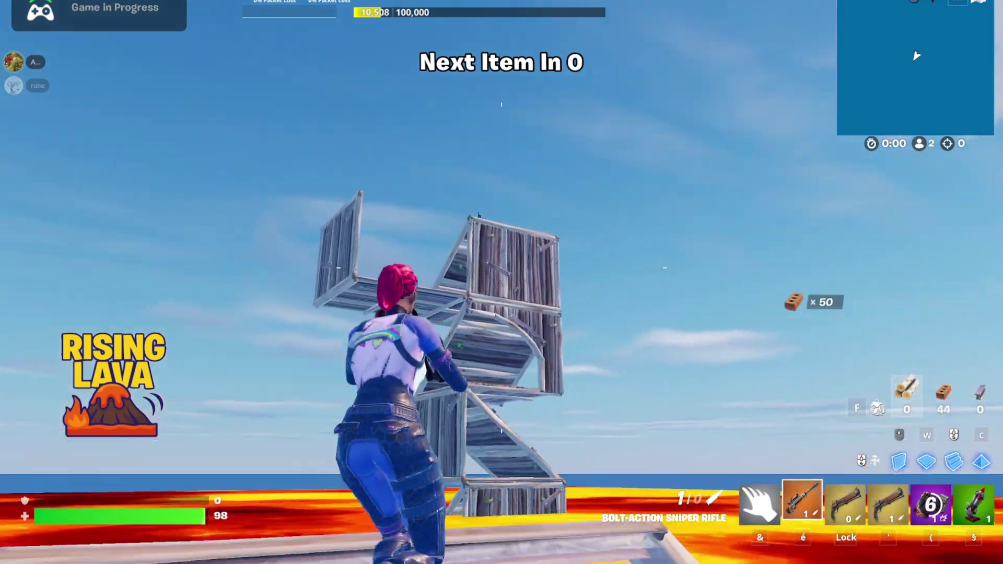
{"action": "left_click", "coordinate": [501, 267]}
{"action": "key", "text": "é"}
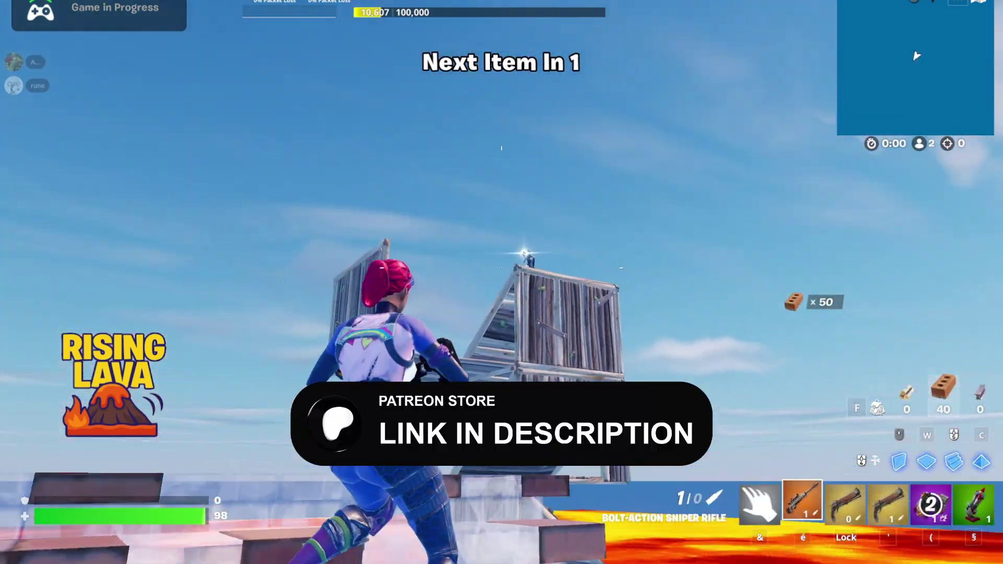
{"action": "right_click", "coordinate": [502, 268]}
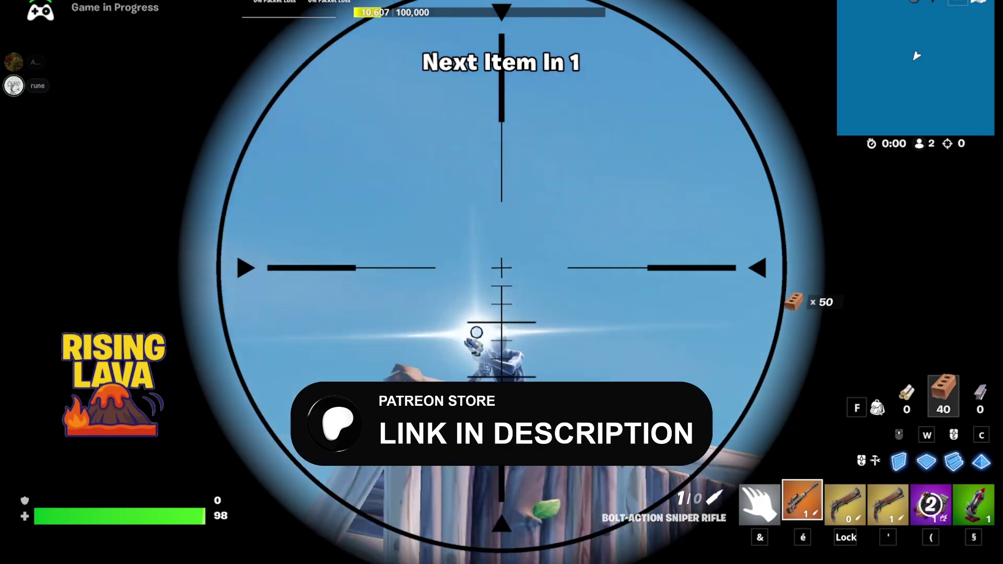
{"action": "left_click", "coordinate": [502, 268]}
{"action": "key", "text": "é"}
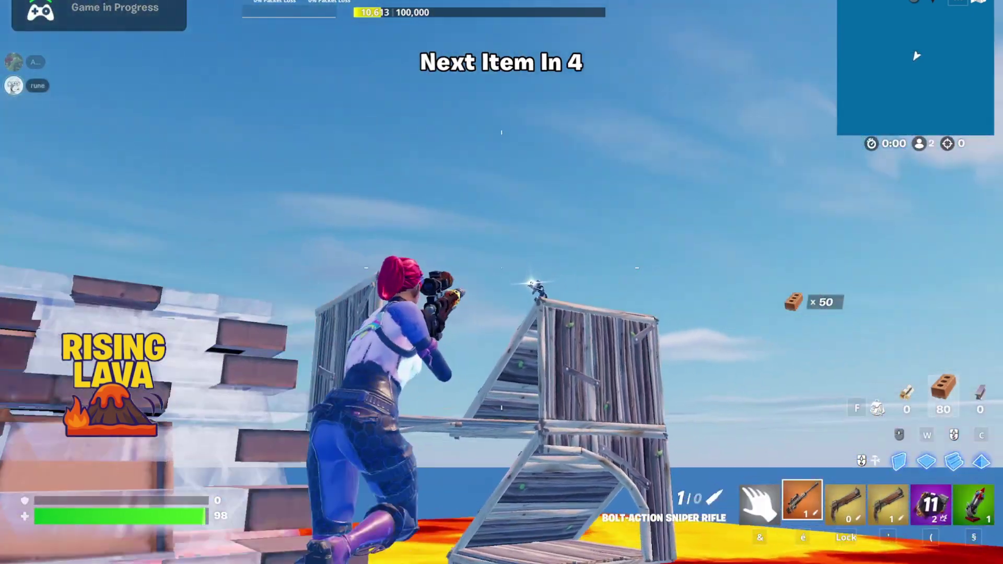